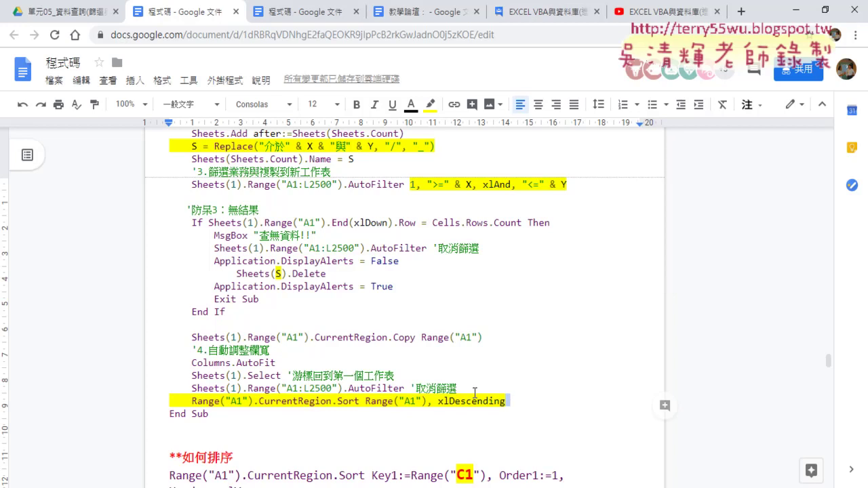
Select the old descending Sort line in the notes and minimize Chrome to reveal the VBA editor.
drag(507, 401, 180, 396)
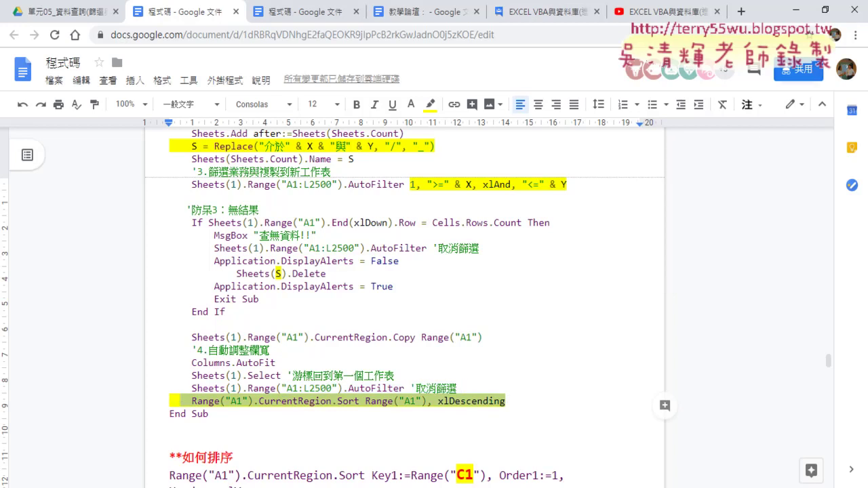
click(794, 14)
Delete the old xlDescending Sort line and start an indented replacement line with 'ra'.
scroll(605, 252, down, 3)
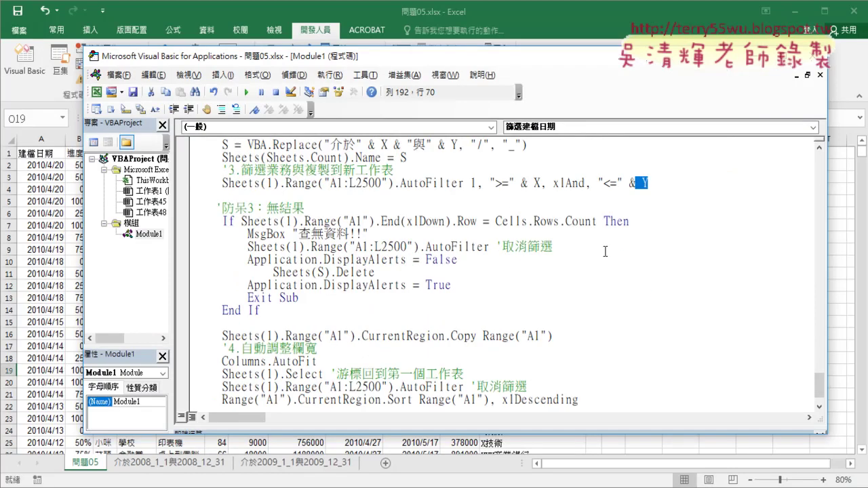
scroll(605, 251, down, 1)
drag(578, 362, 163, 363)
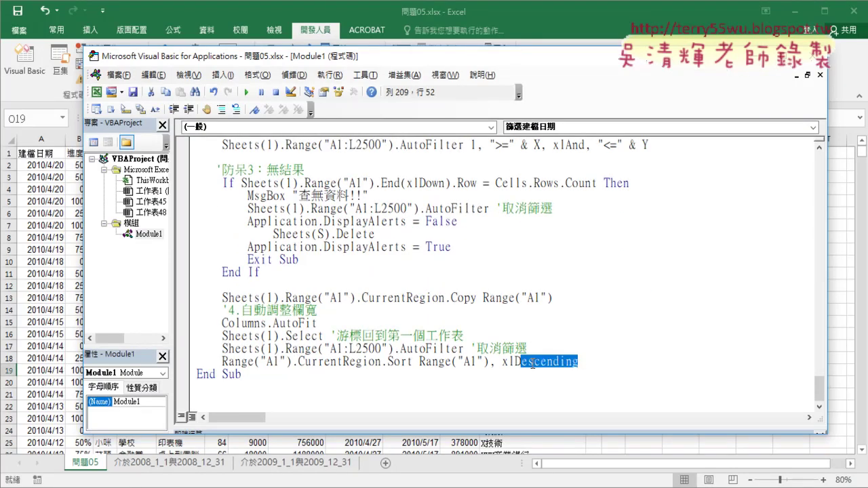
key(Delete)
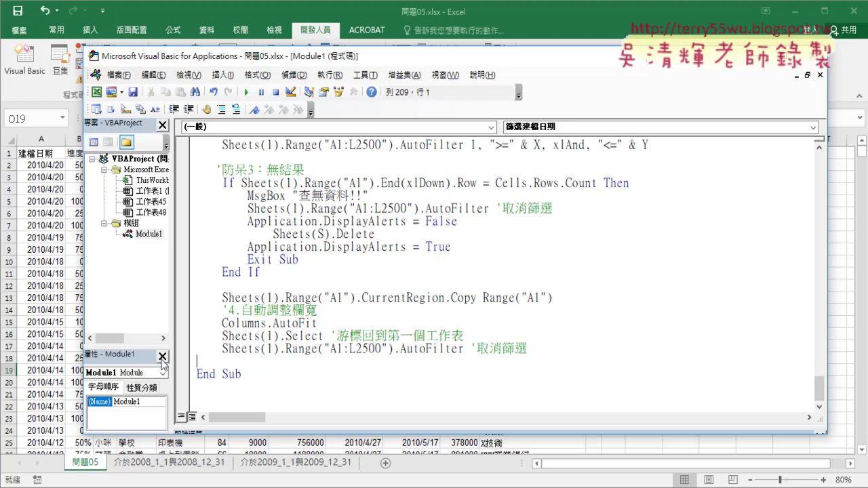
key(Tab)
text(r)
text(a)
Check the 介於2009_1_1與2009_12_31 sheet's data, then return to the VBA editor.
click(289, 465)
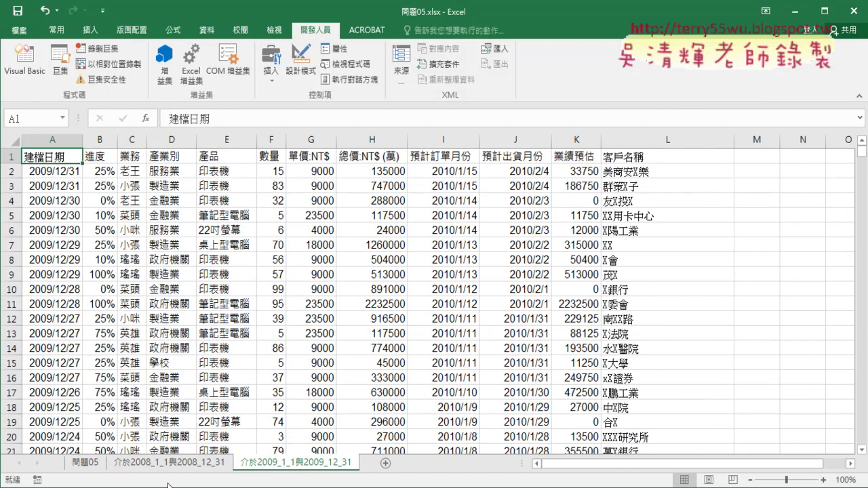
mouse_move(170, 487)
click(251, 460)
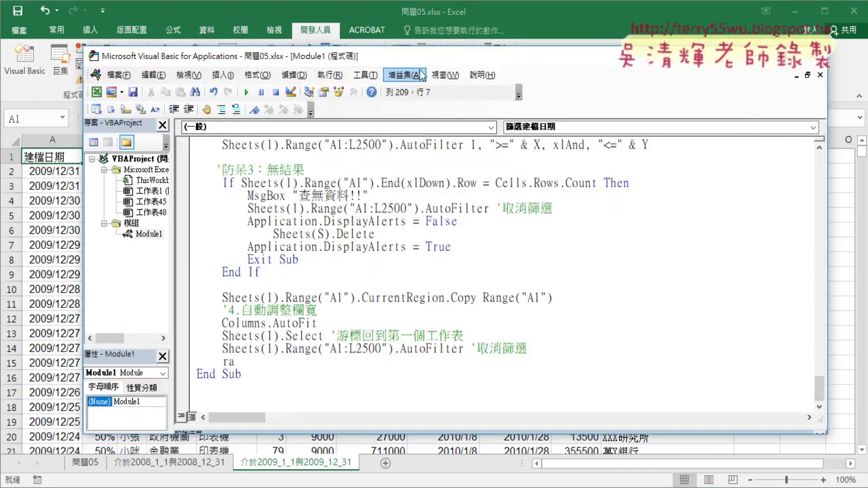
Complete the new line as range("A1").CurrentRegion, picking CurrentRegion from IntelliSense.
drag(384, 59, 447, 58)
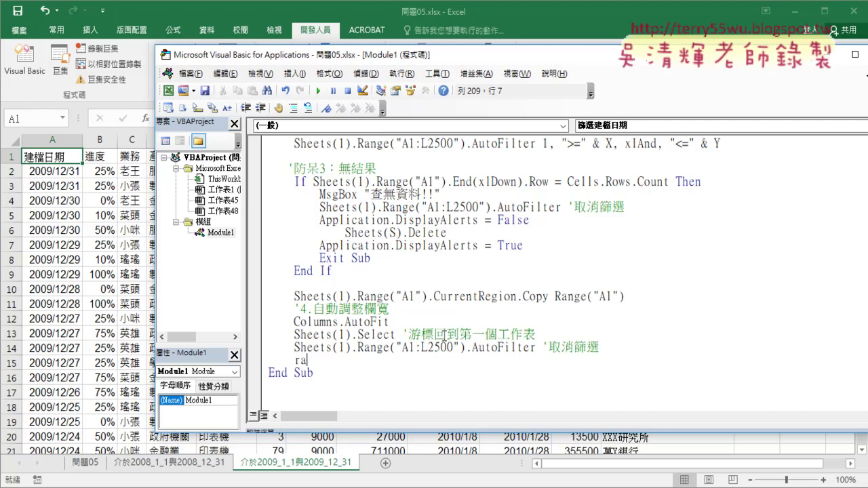
text(nge)
text((")
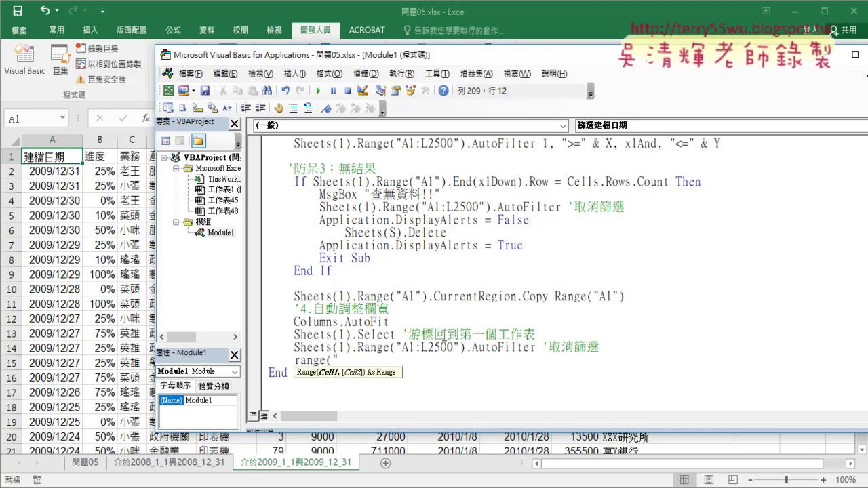
text(A1")
text())
drag(364, 360, 293, 360)
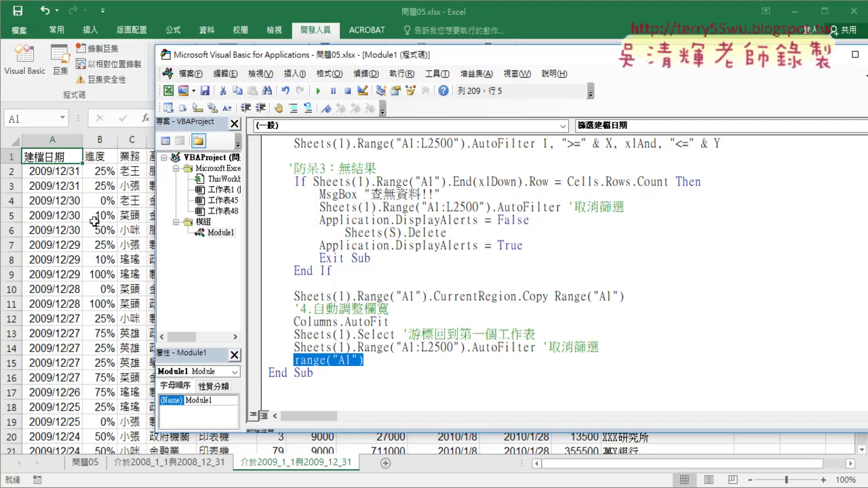
click(378, 361)
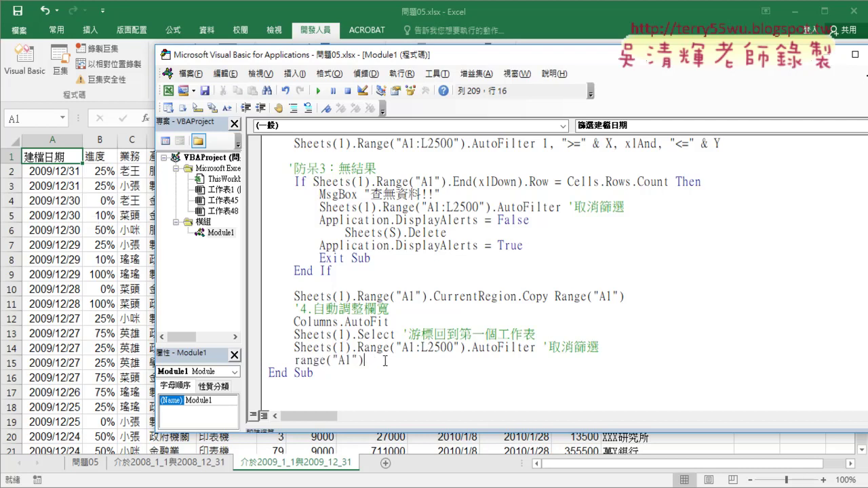
text(.)
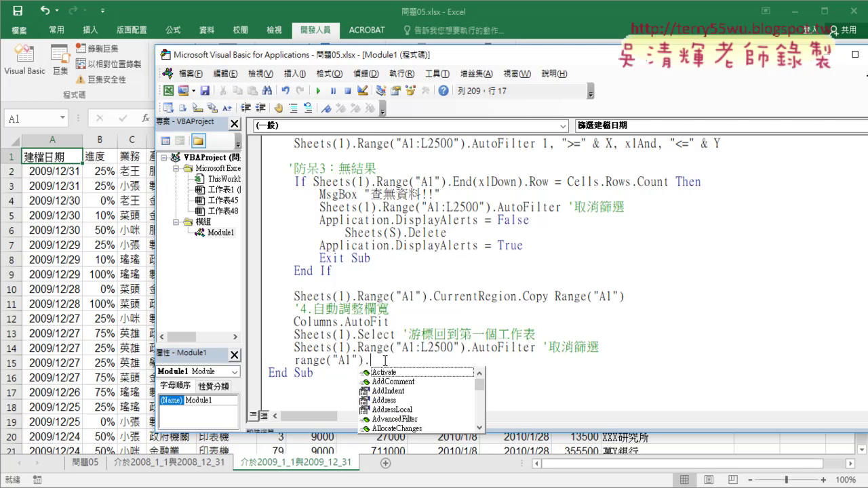
text(cu)
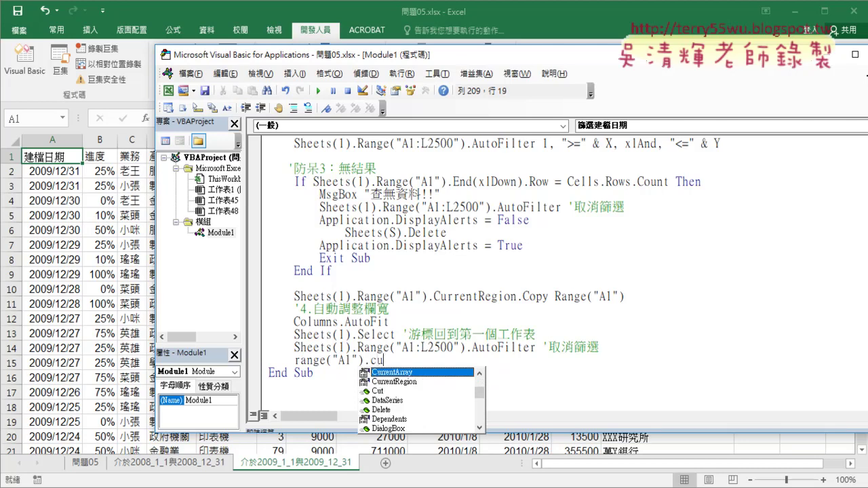
key(Down)
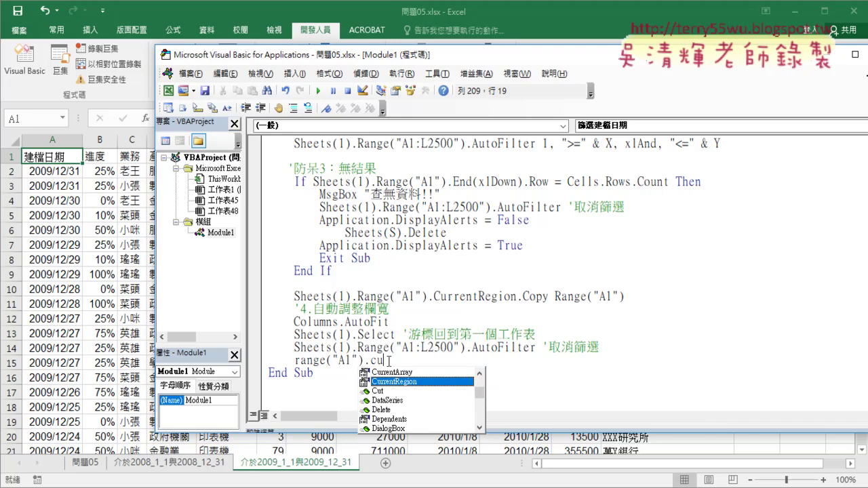
double_click(410, 382)
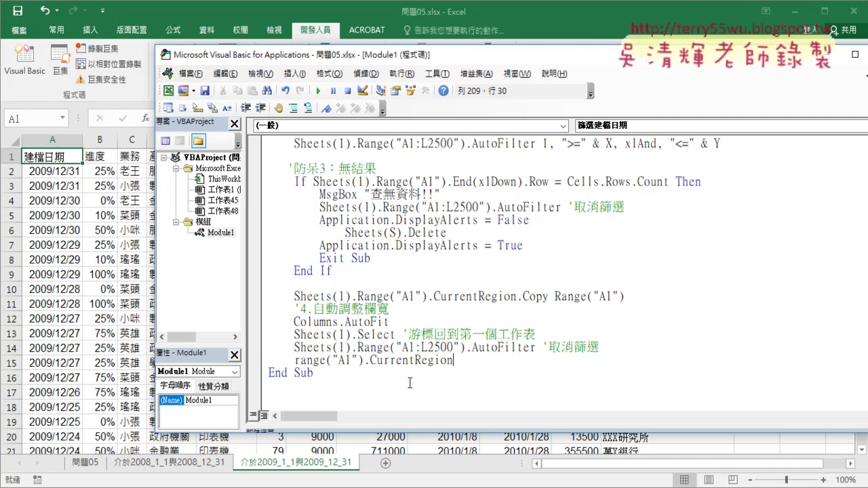
Append .Sort from IntelliSense so the line reads range("A1").CurrentRegion.Sort.
text(.)
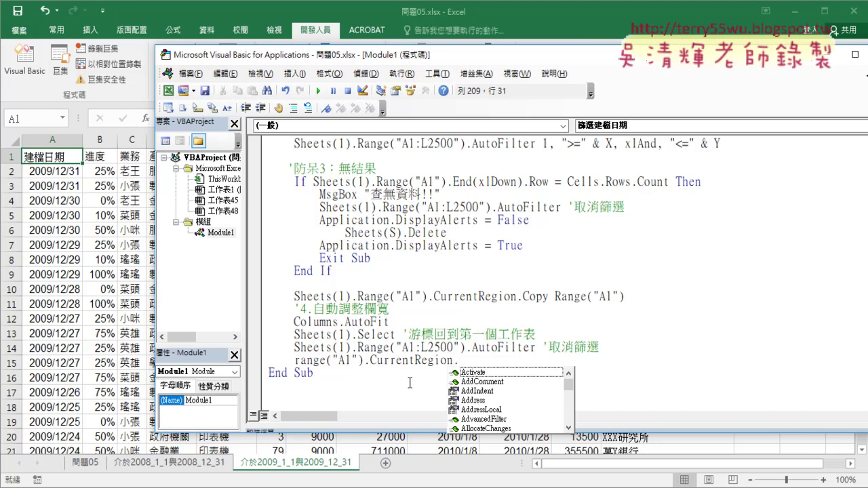
text(sor)
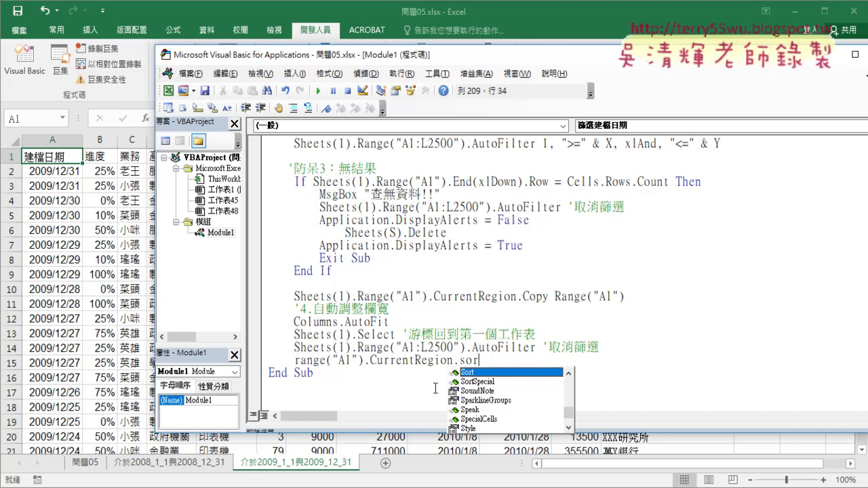
double_click(489, 372)
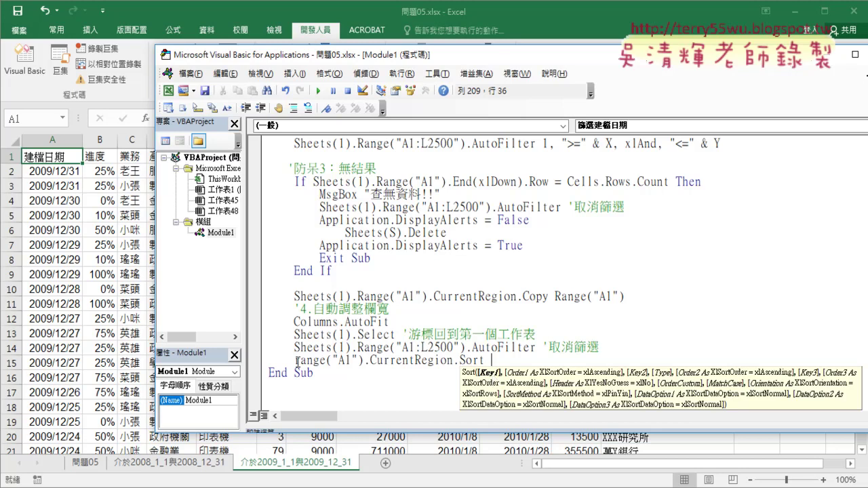
Copy range("A1") after Sort as the key, followed by a comma and the order argument.
drag(294, 361, 364, 361)
click(499, 364)
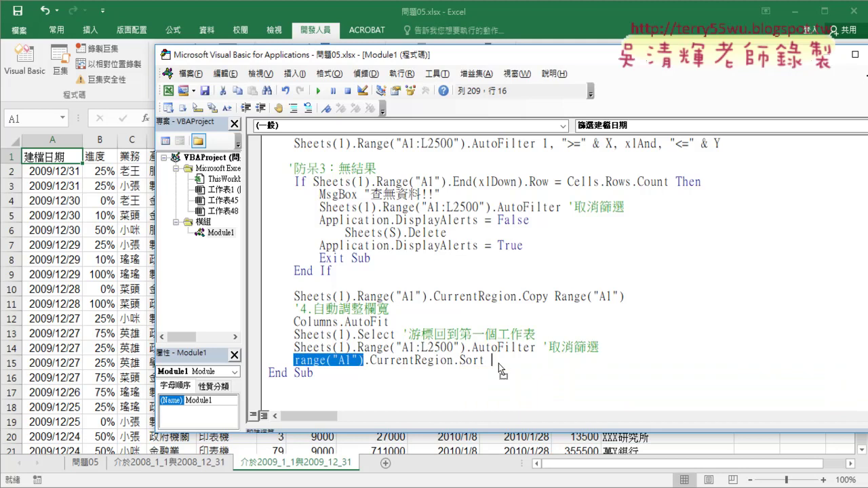
drag(499, 364, 499, 363)
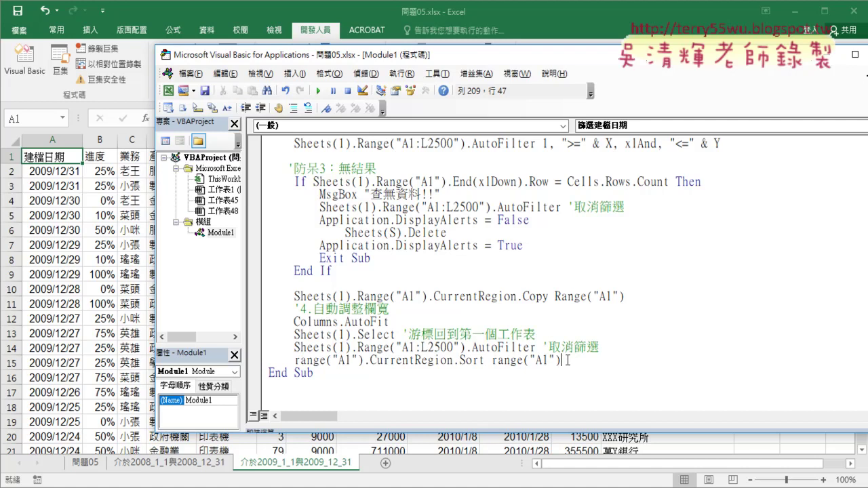
text(,)
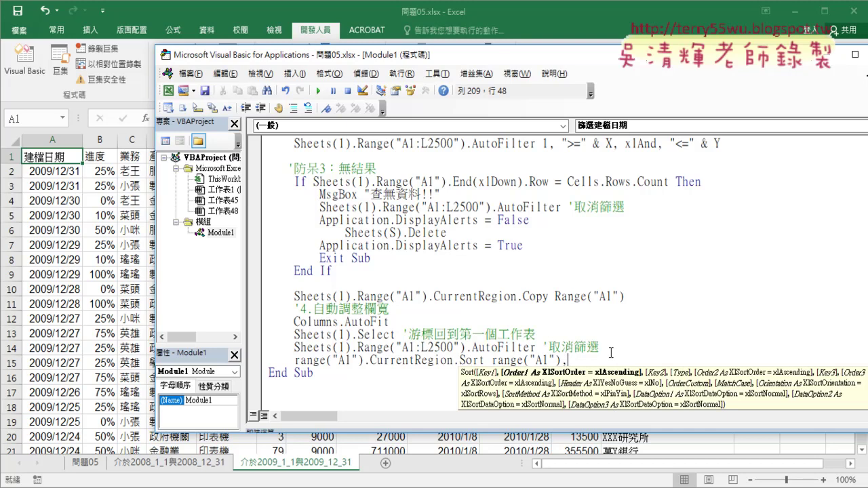
text(1)
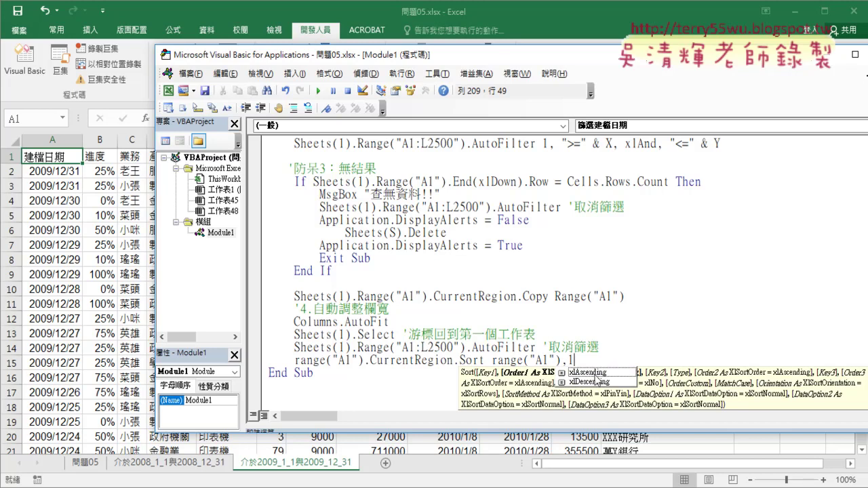
click(595, 375)
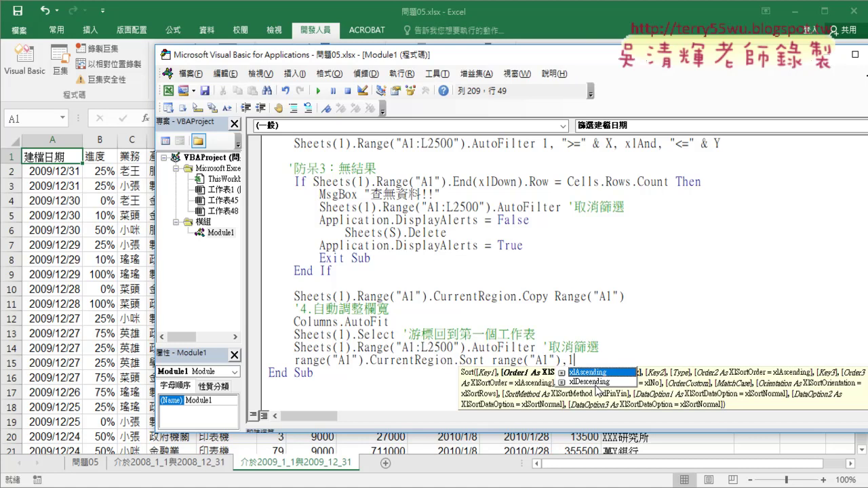
Set the Sort order argument to xlAscending.
double_click(595, 372)
drag(638, 360, 567, 360)
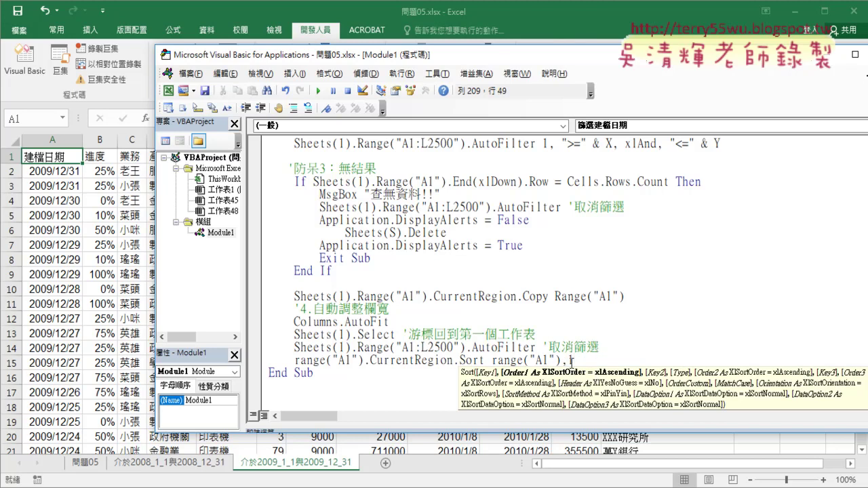
key(BackSpace)
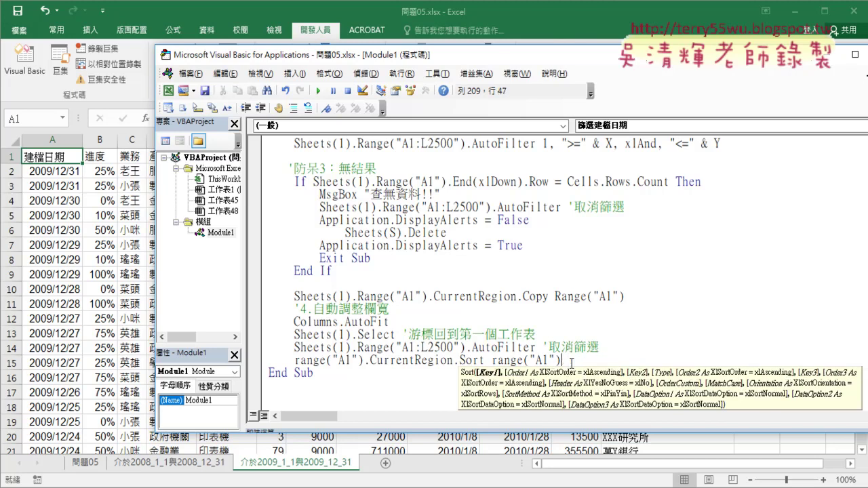
key(ctrl+j)
text(,)
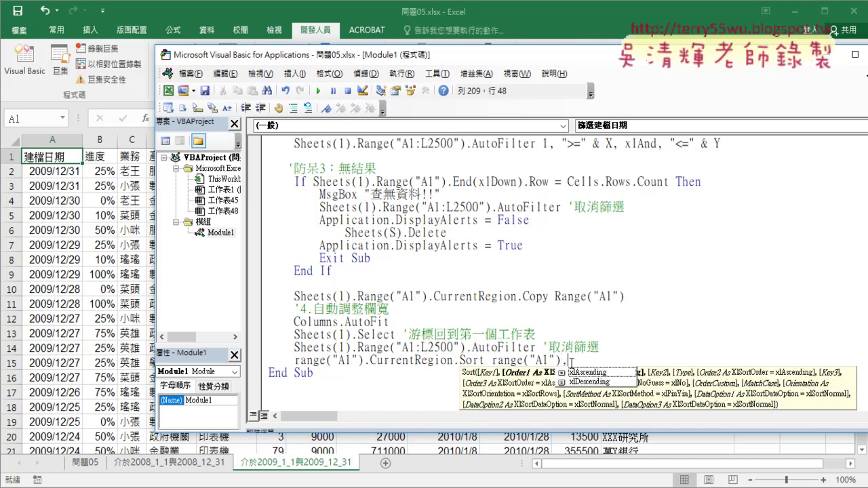
key(Down)
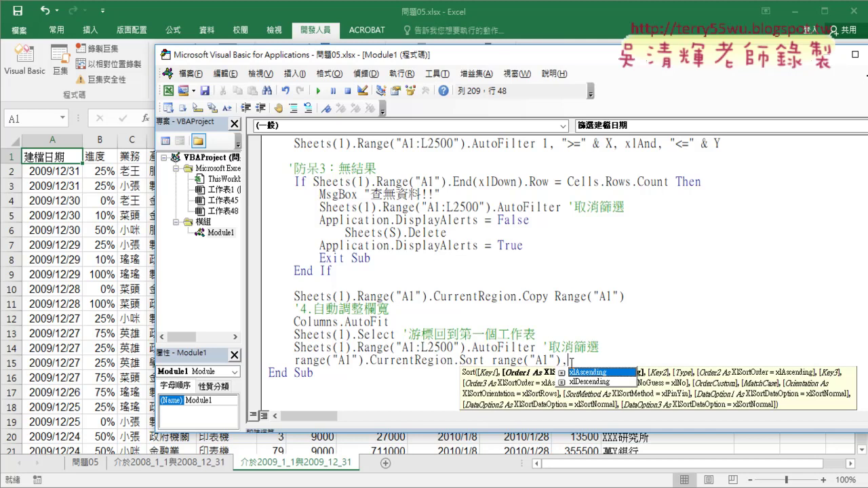
key(Down)
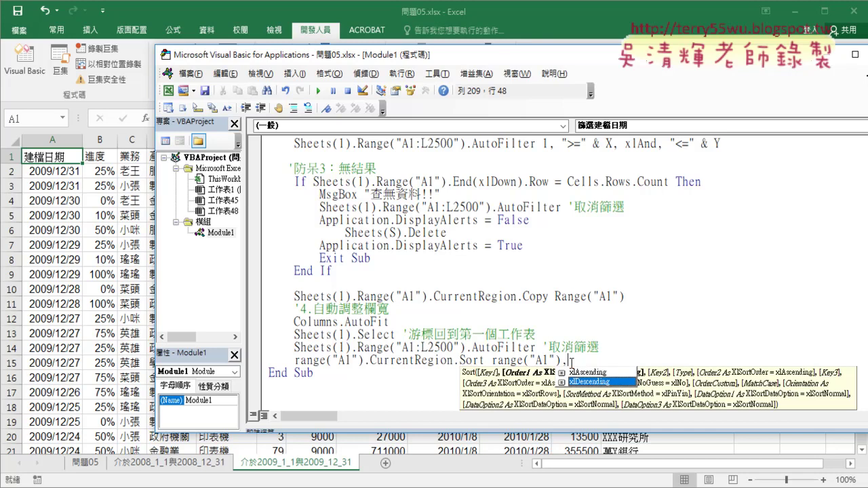
key(Up)
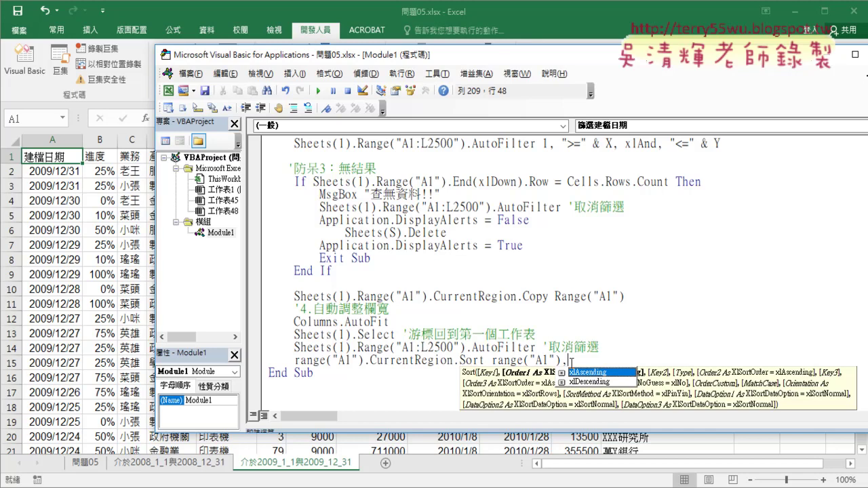
key(space)
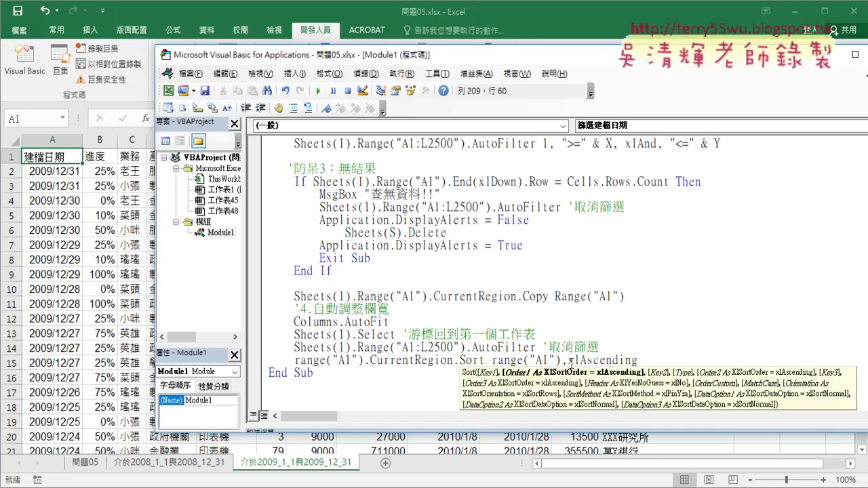
Copy the finished ascending Sort statement and jump to the Immediate window.
drag(644, 360, 294, 360)
key(ctrl+c)
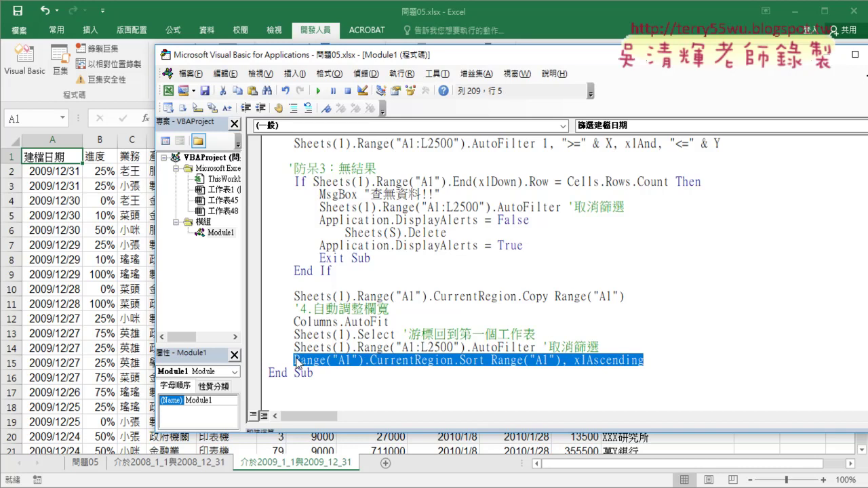
key(ctrl+g)
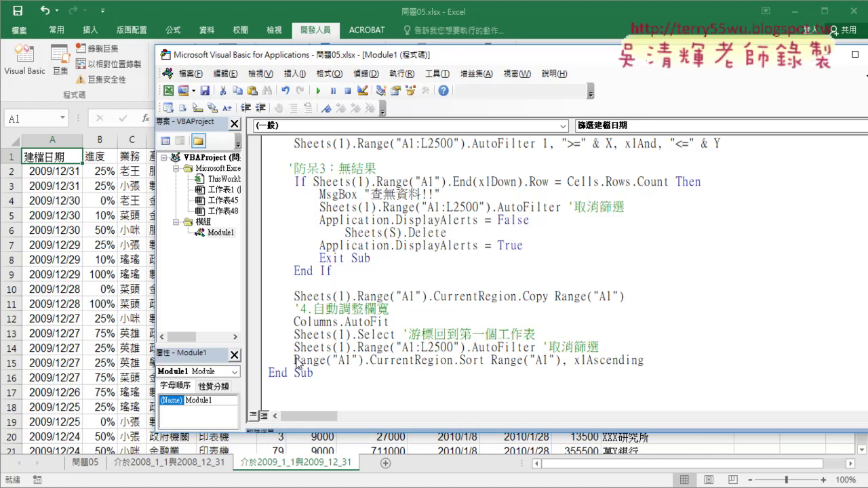
Resize and reposition the editor window and show the Immediate window via View.
click(350, 323)
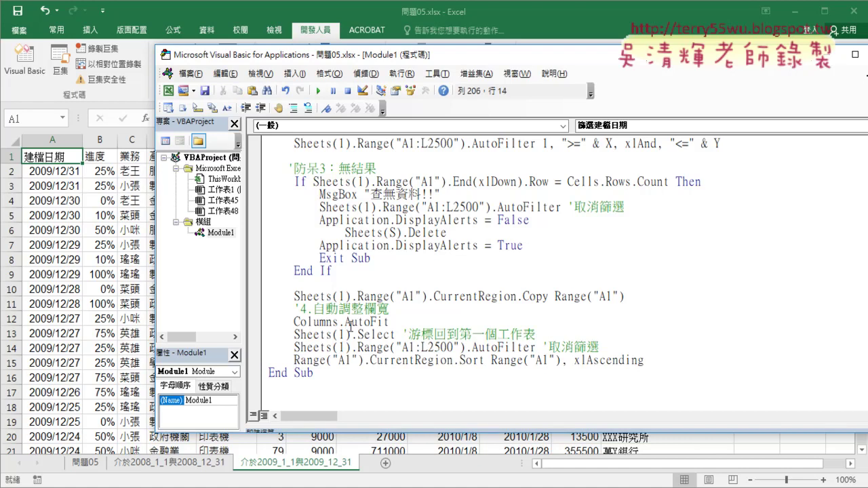
key(ctrl+g)
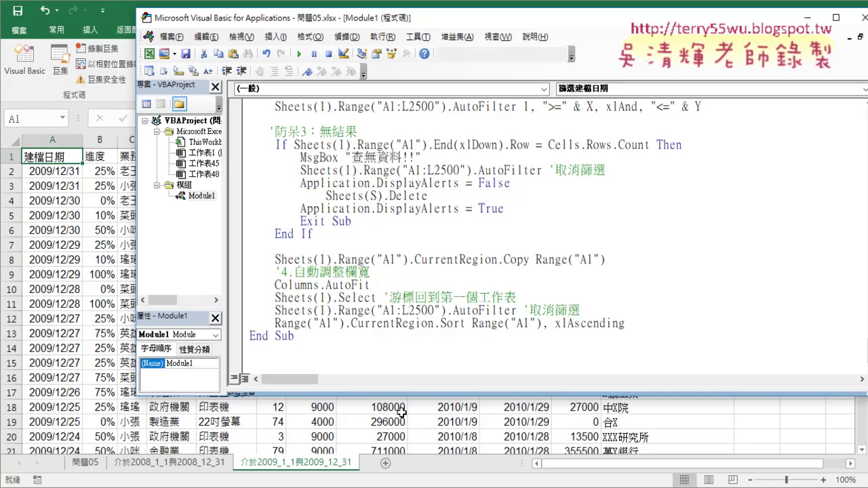
drag(405, 394, 369, 454)
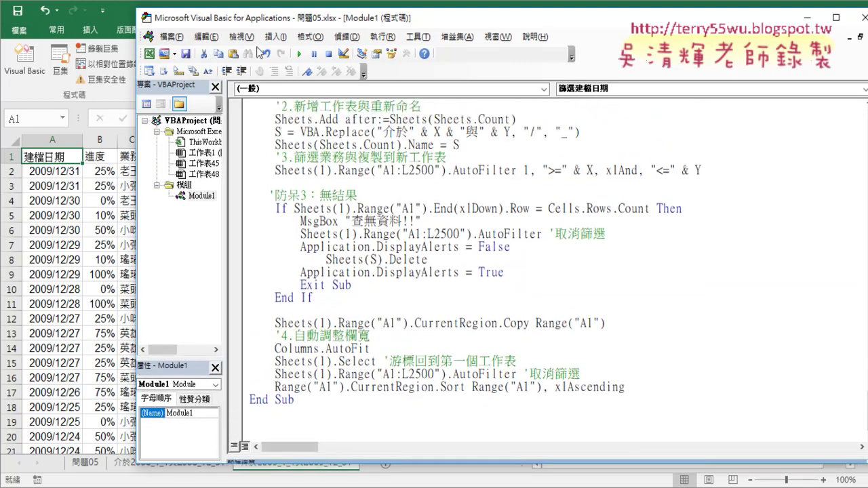
click(241, 37)
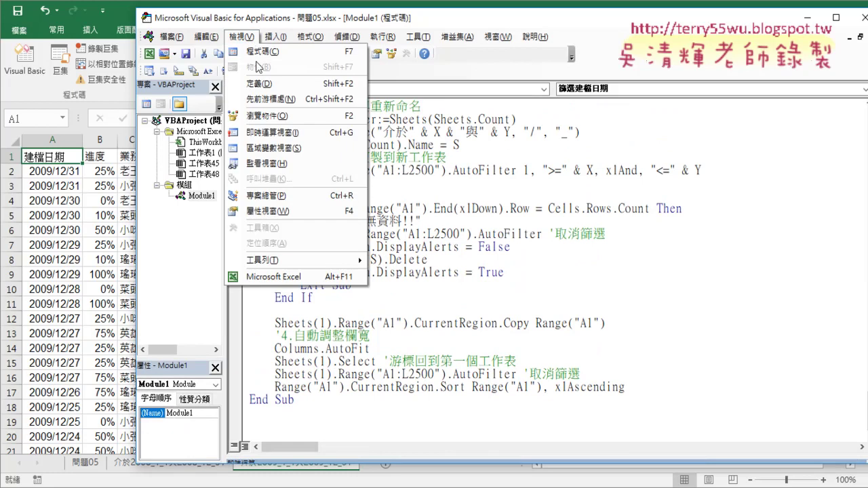
click(288, 133)
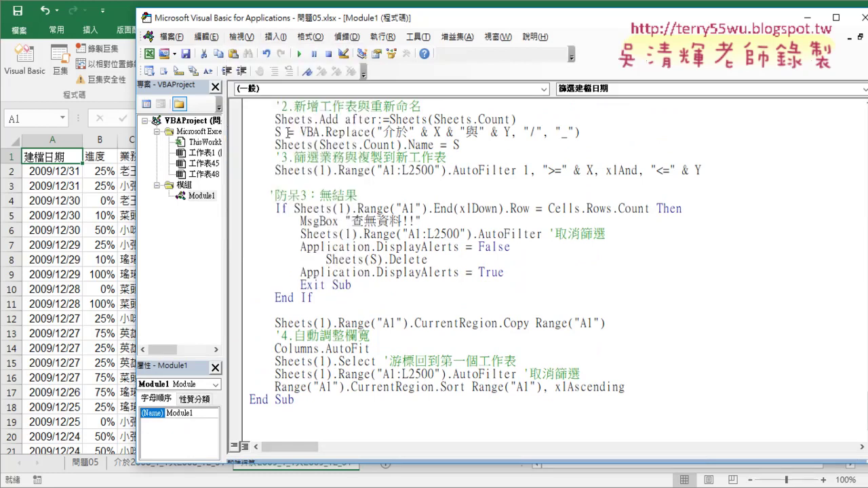
click(387, 451)
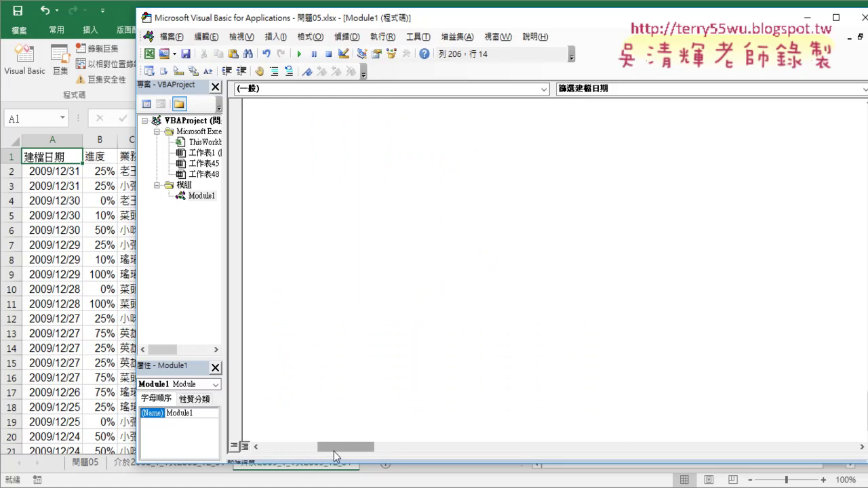
drag(337, 453, 288, 453)
drag(359, 29, 249, 26)
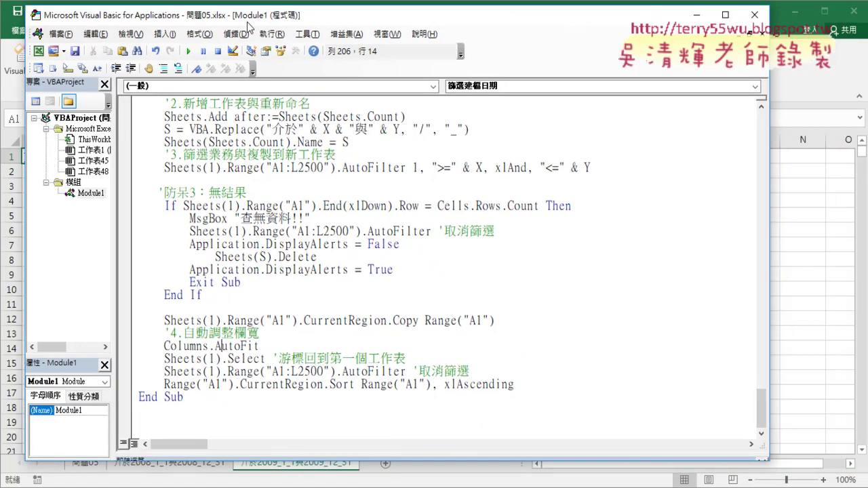
click(326, 218)
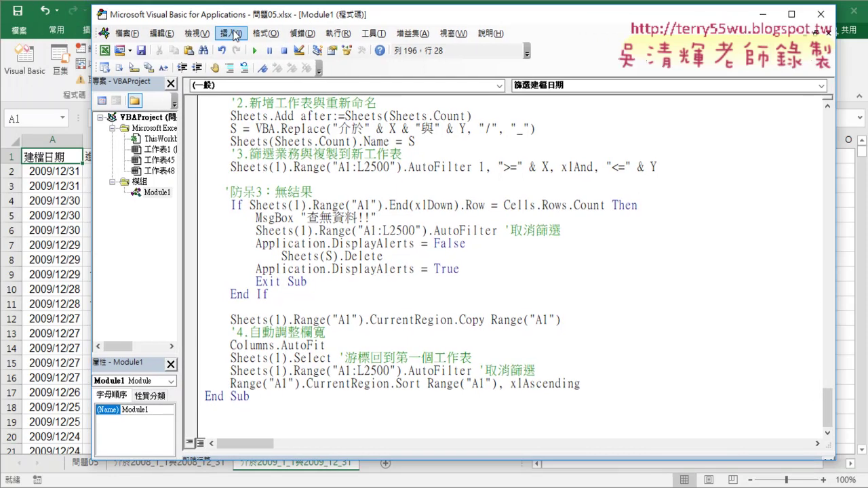
Maximize the VBA editor to fill the screen and return to the macro code.
click(223, 36)
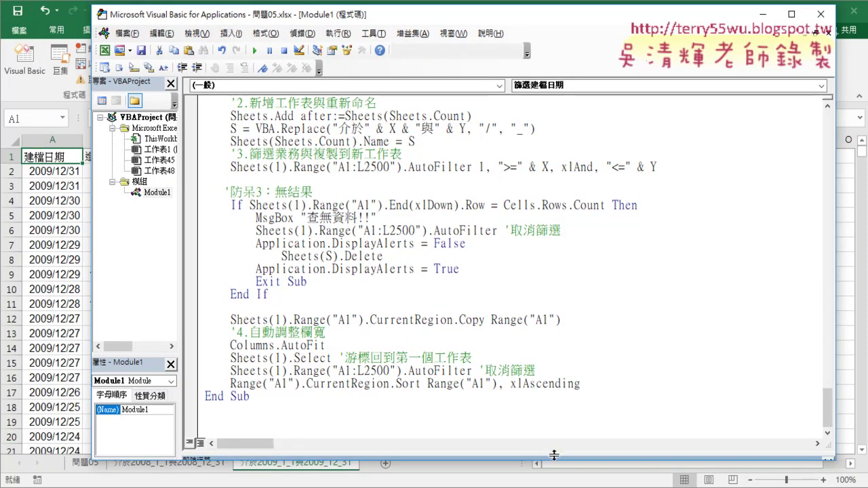
click(792, 14)
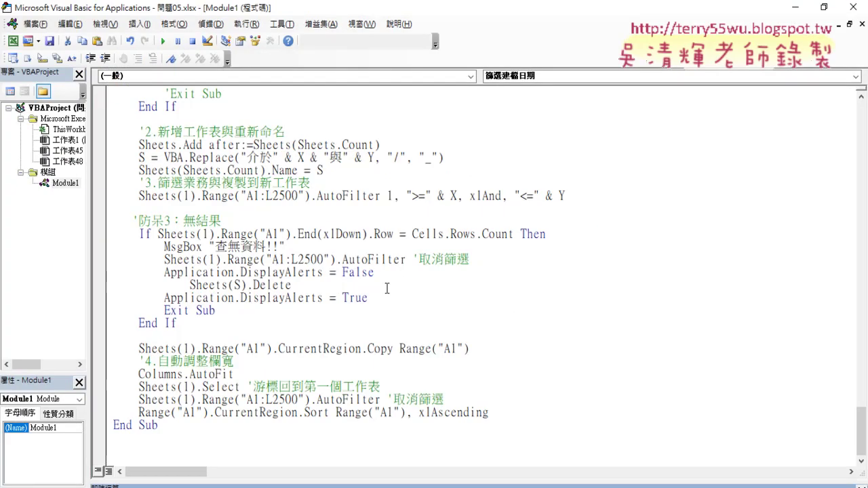
click(278, 322)
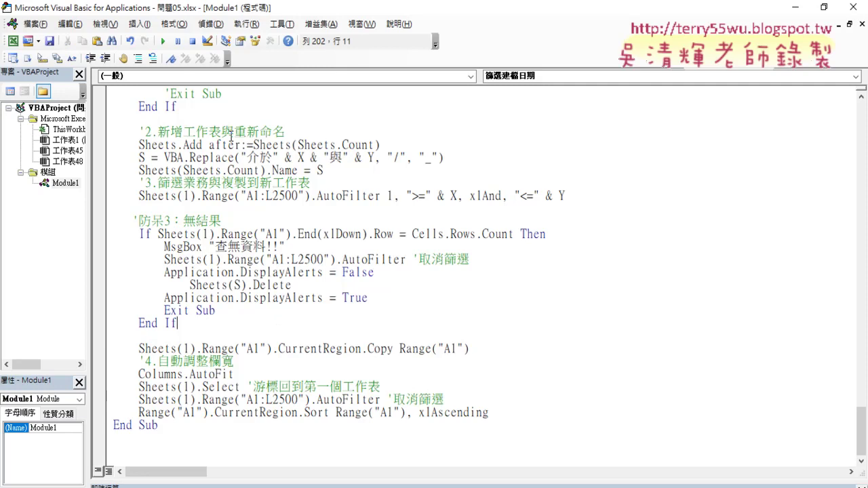
key(F5)
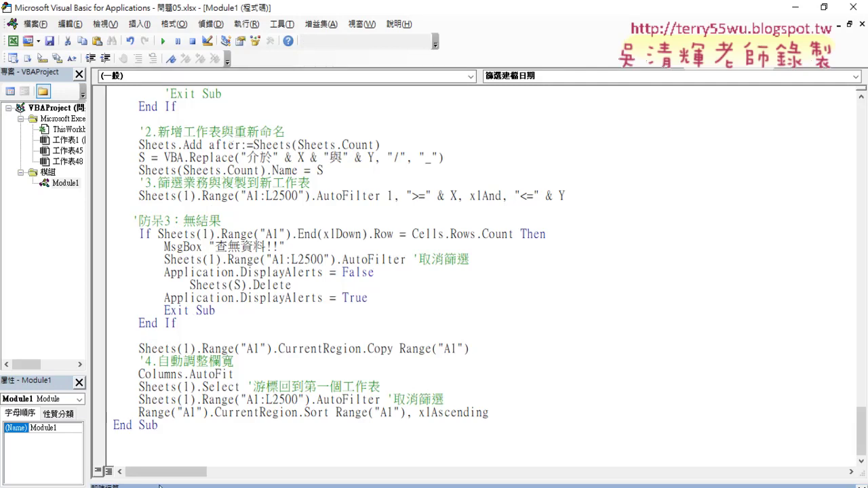
Enlarge the Immediate window and restore the editor so the worksheet shows beside it.
drag(159, 485, 166, 320)
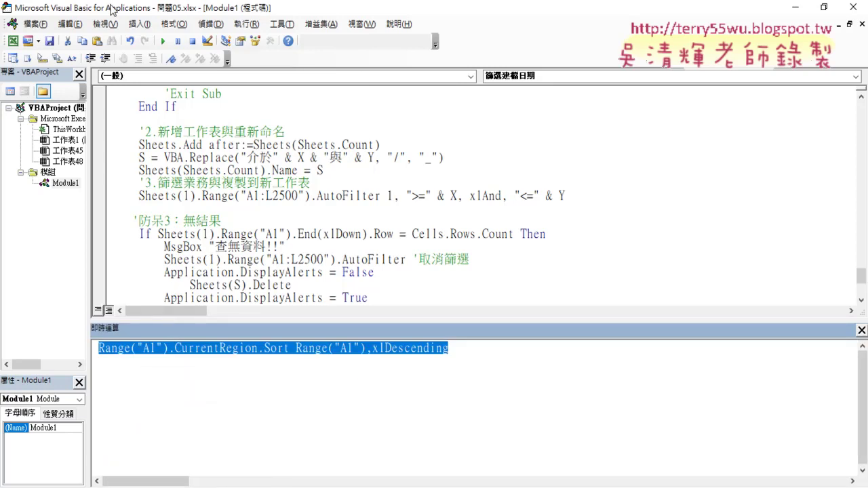
double_click(54, 10)
drag(125, 21, 248, 32)
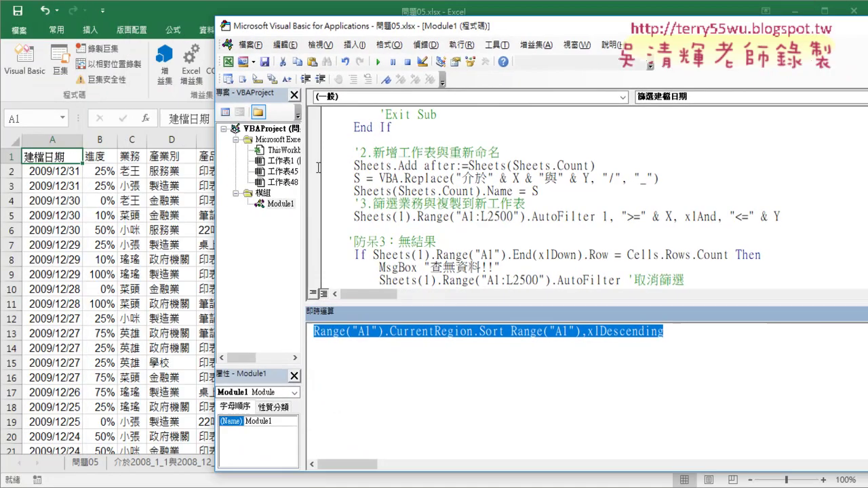
Paste the ascending Sort statement into the Immediate window and run it on the sheet.
drag(664, 332, 284, 337)
key(ctrl+v)
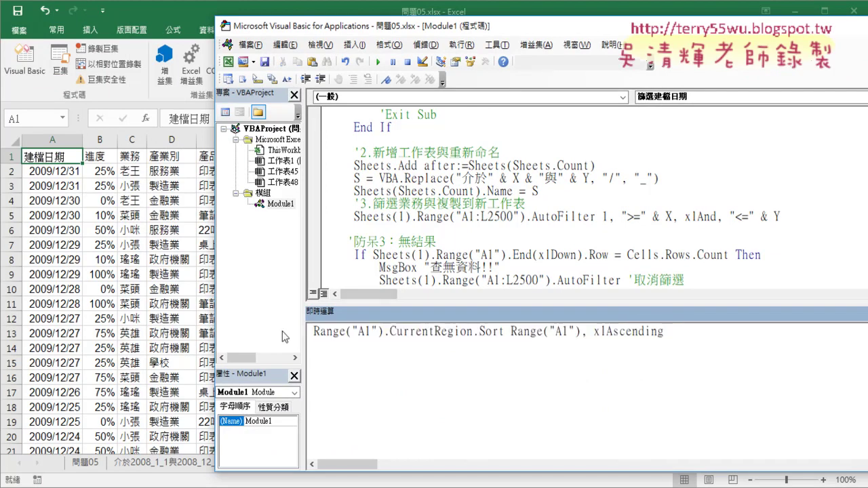
key(Home)
text(?)
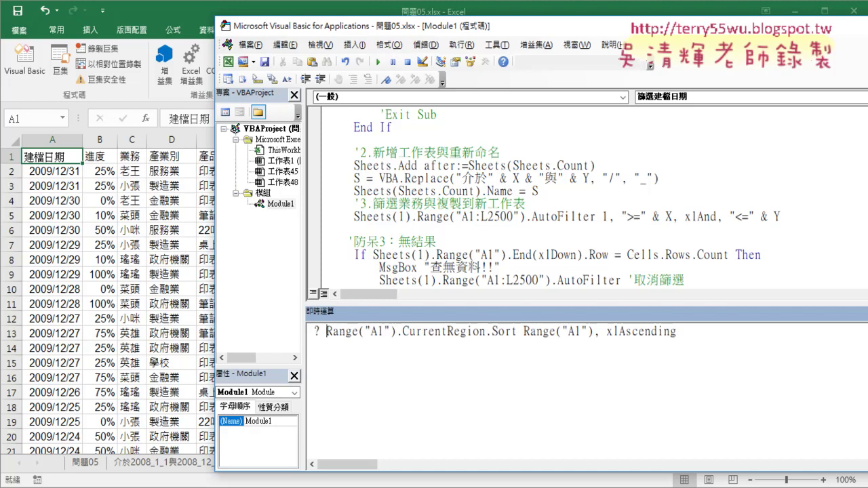
key(BackSpace)
key(BackSpace)
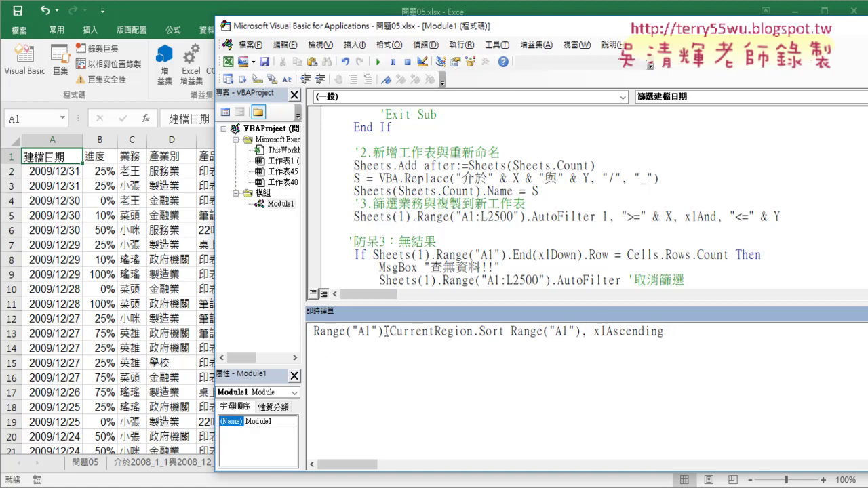
drag(668, 332, 311, 332)
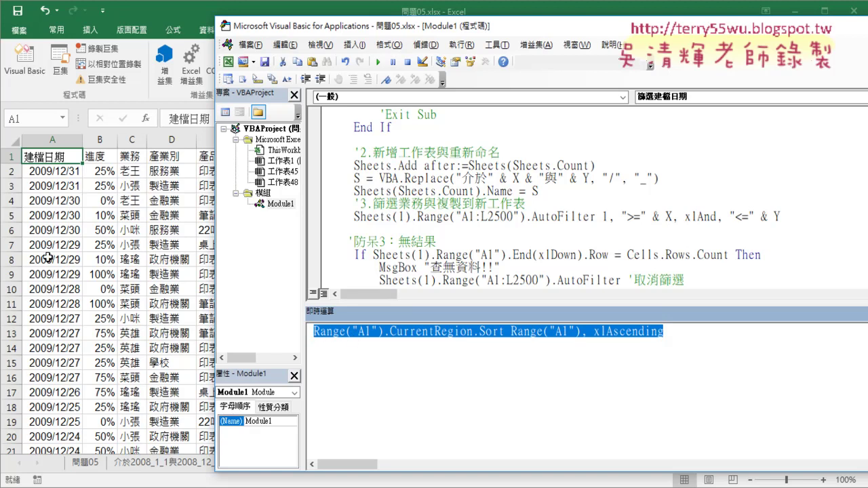
click(608, 331)
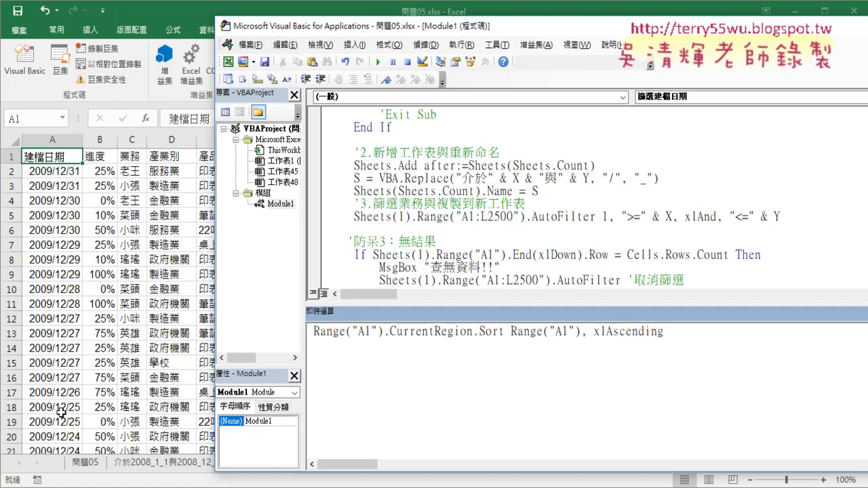
drag(664, 331, 600, 332)
click(600, 332)
key(Return)
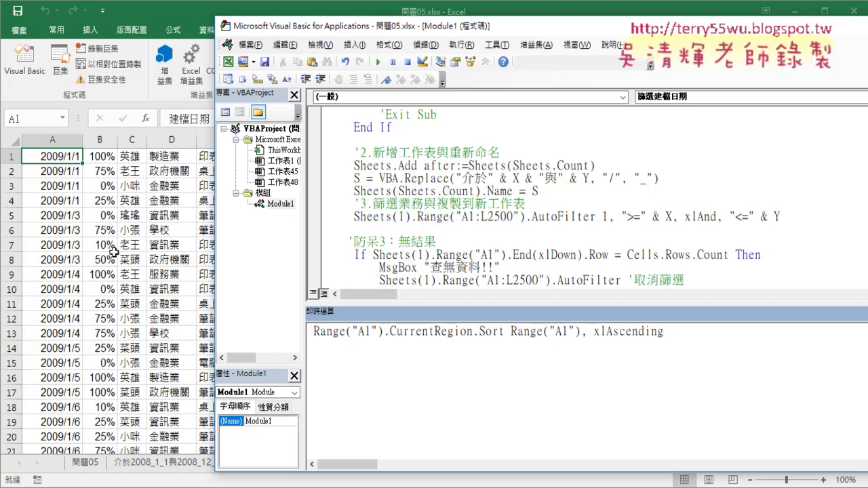
Rerun the Sort from the Immediate window with a descending order as a trial.
drag(581, 332, 671, 335)
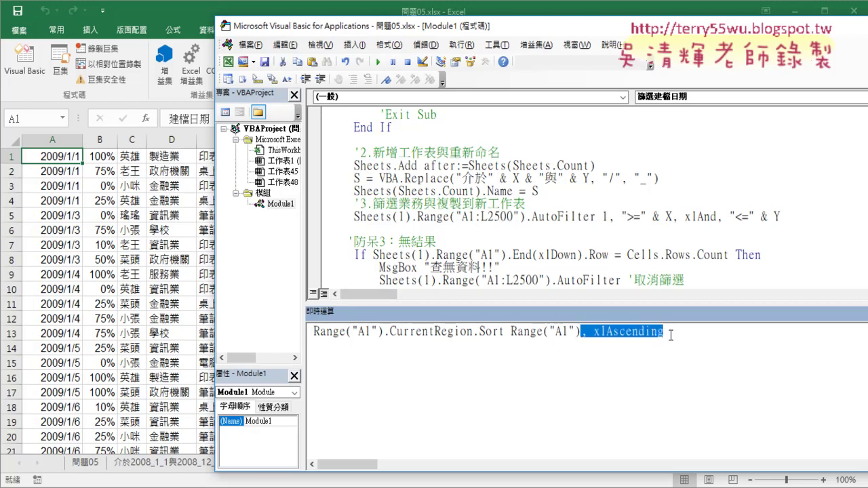
text(,)
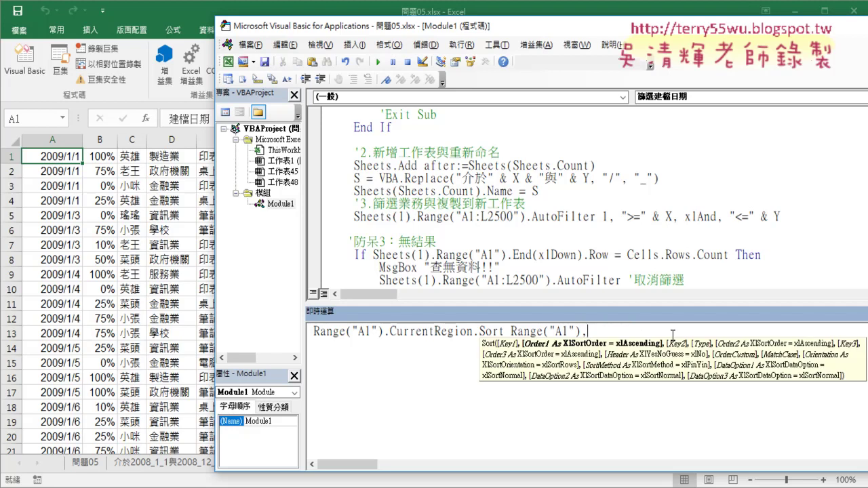
key(Down)
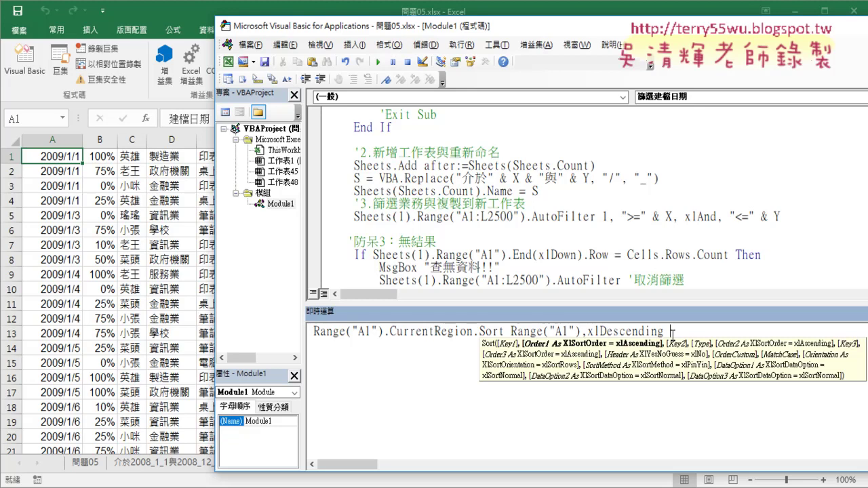
key(Return)
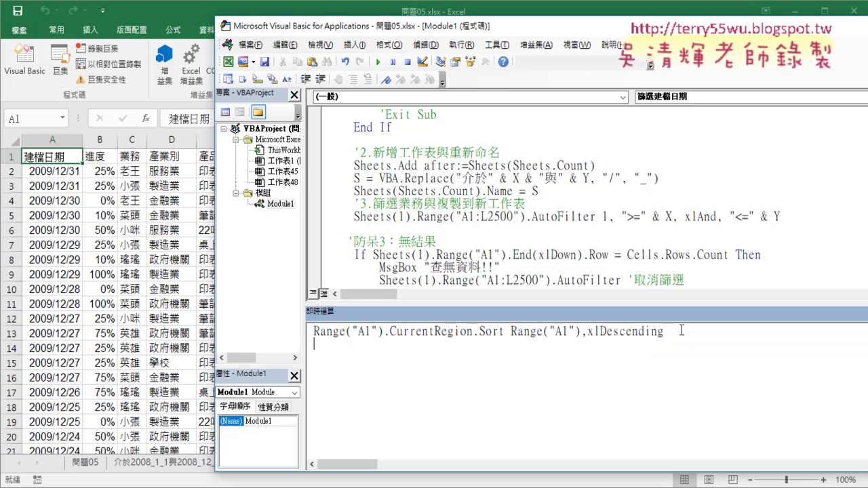
Replace the order with xlAscending and rerun the sort so data starts at 2009/1/1.
drag(682, 331, 582, 332)
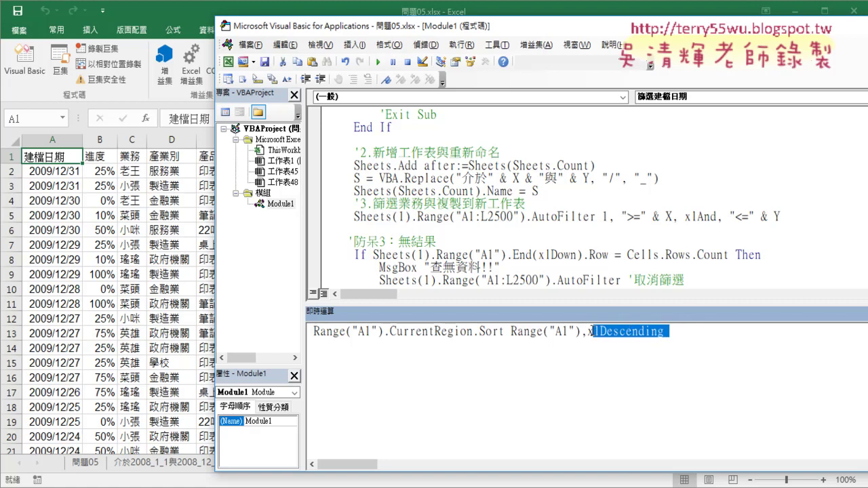
key(BackSpace)
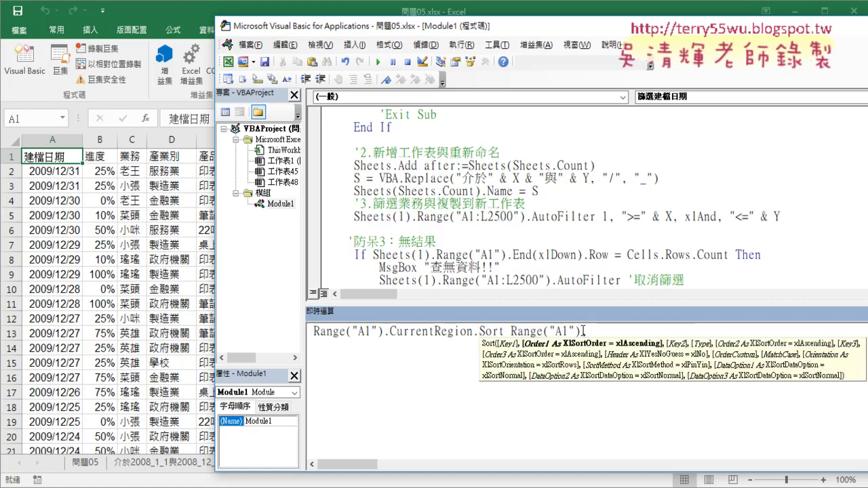
text(,)
key(Tab)
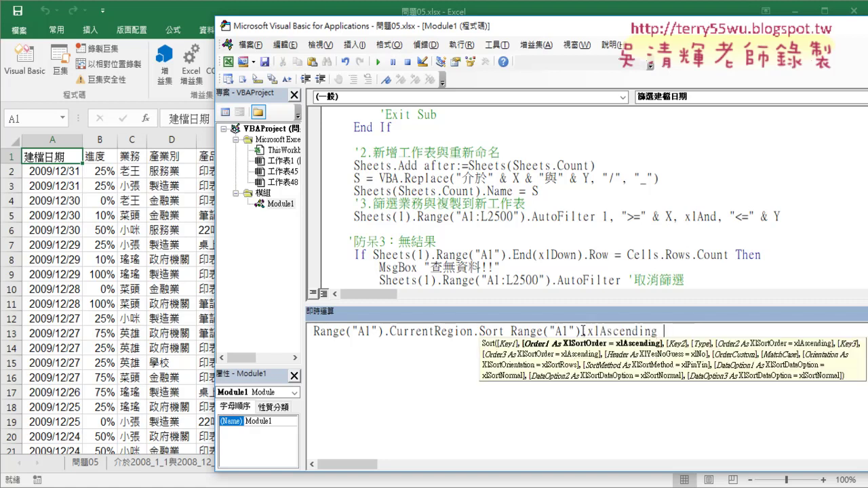
key(Return)
Check cell A1 on the sorted worksheet, then reopen the VBA editor.
click(52, 273)
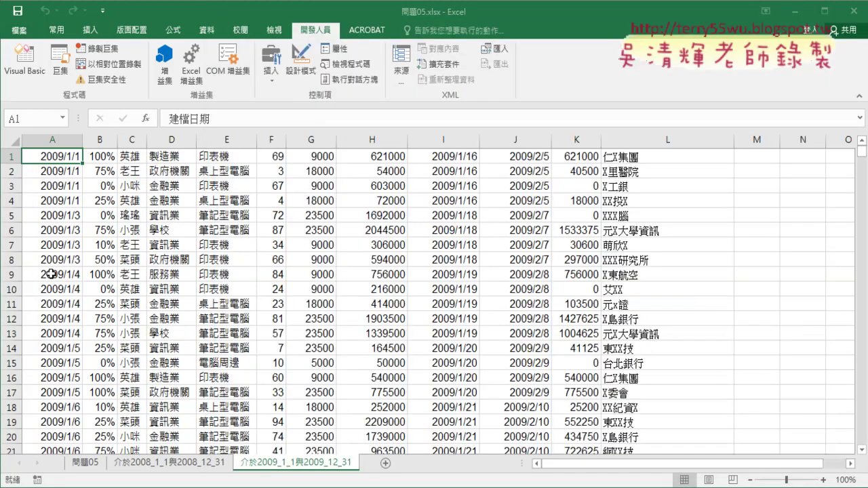
click(54, 157)
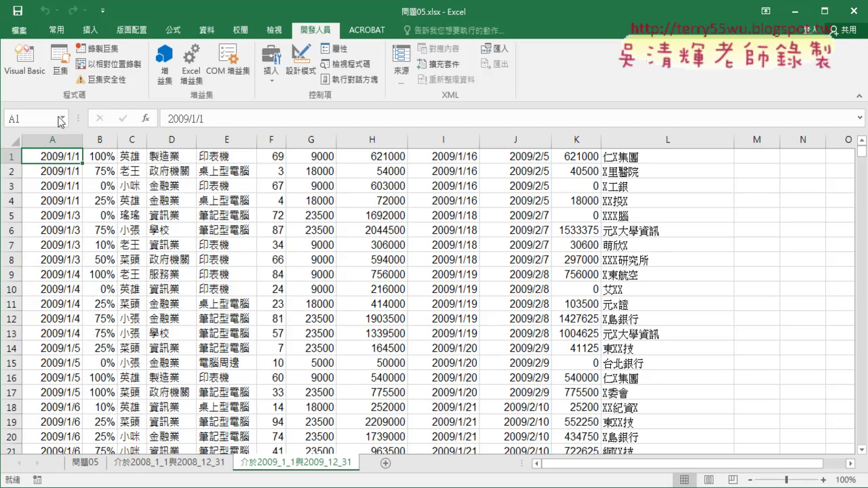
click(23, 62)
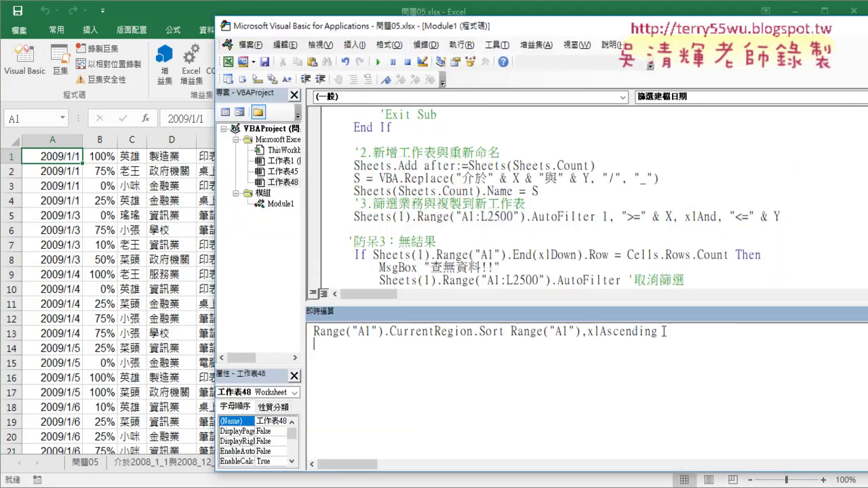
Replace ,xlAscending, with xlDescending in the Immediate-window sort statement, adding a trailing comma.
drag(662, 332, 581, 334)
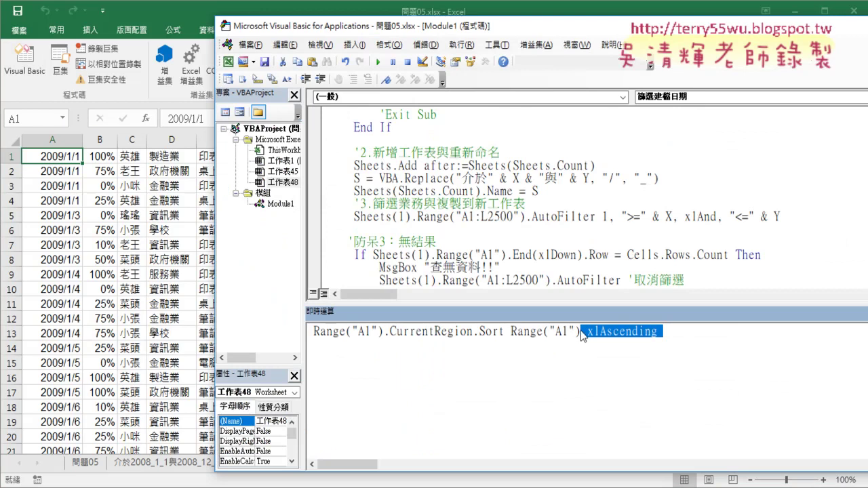
text(,)
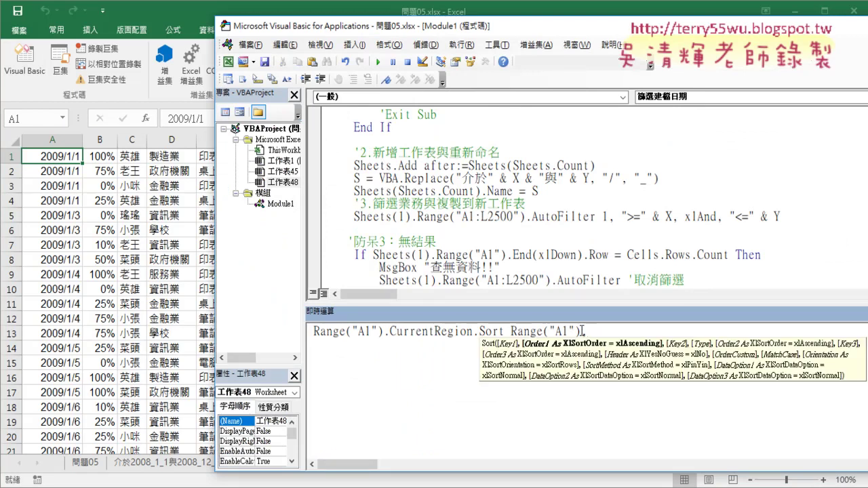
key(ctrl+j)
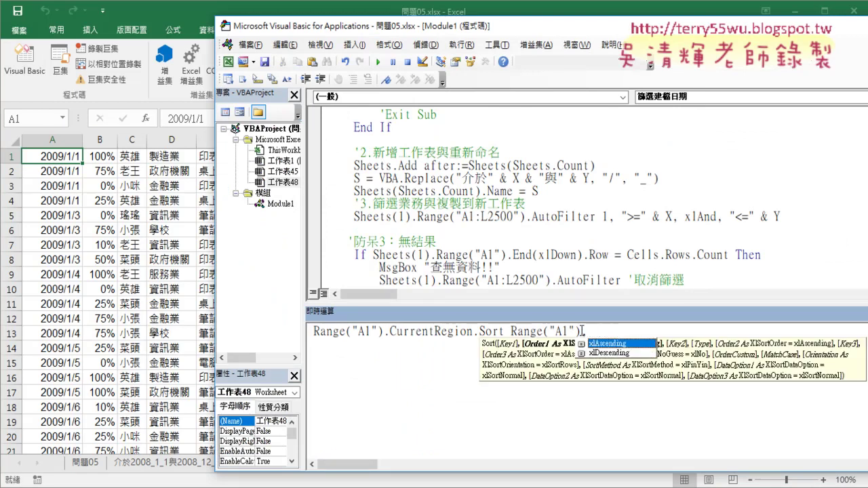
key(Down)
key(space)
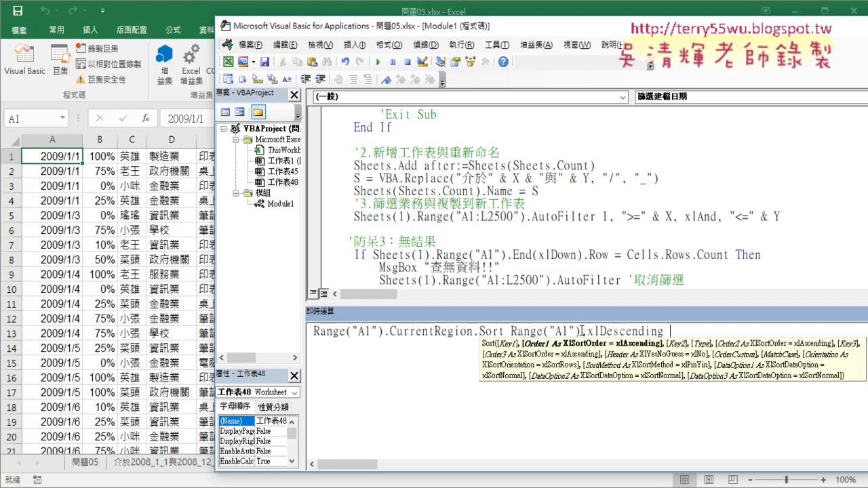
text(,)
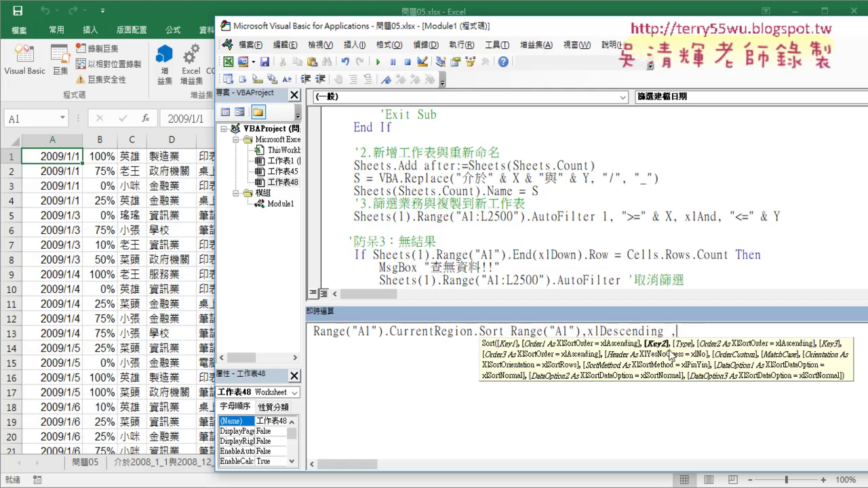
Append Header:=xlYes to the sort statement.
text(He)
text(ad)
text(er:)
text(=)
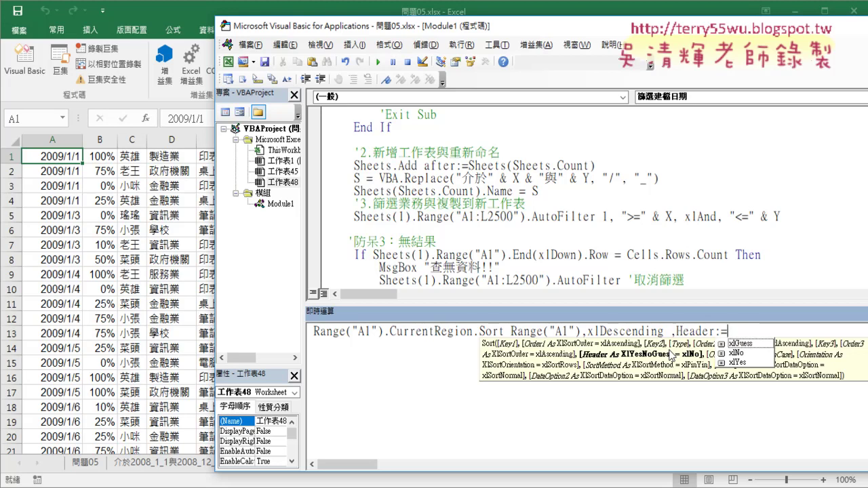
key(Down)
key(Down)
key(Up)
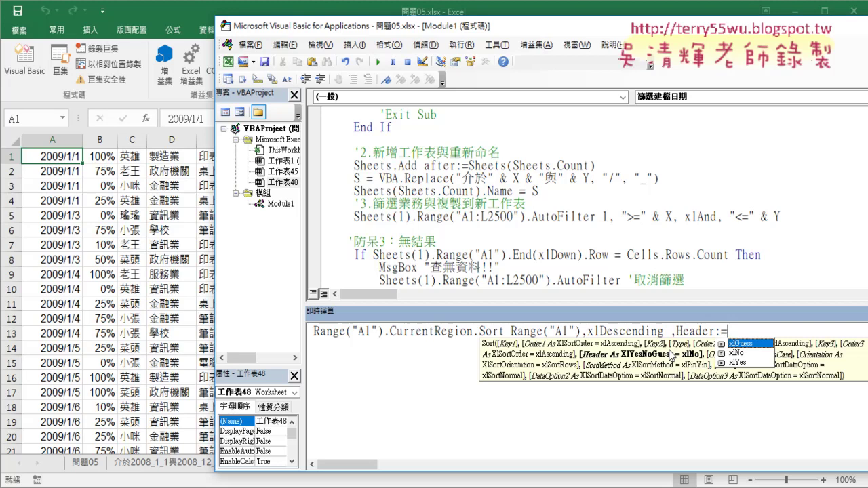
key(Down)
key(Down)
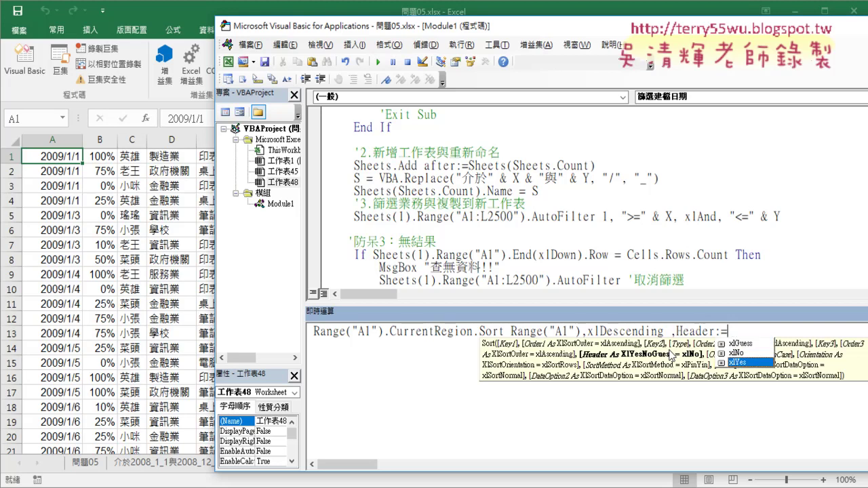
key(space)
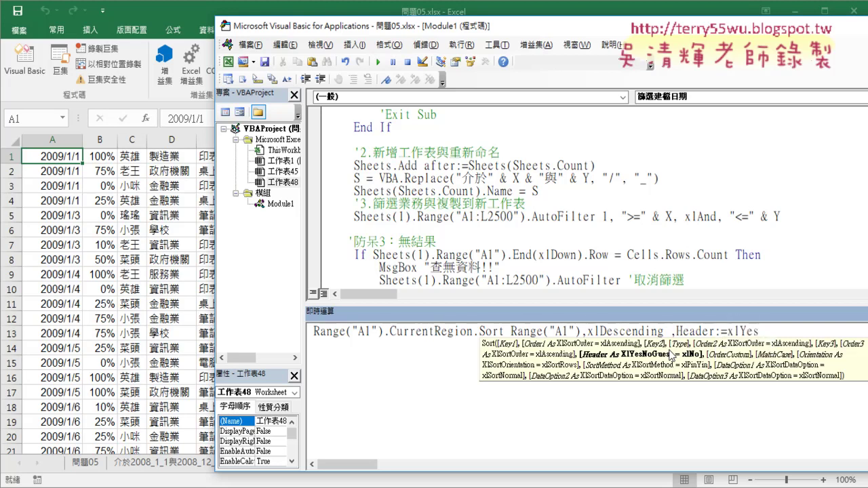
Run the descending sort without the Header argument, then paste Header:=xlYes back.
drag(669, 331, 764, 332)
key(ctrl+c)
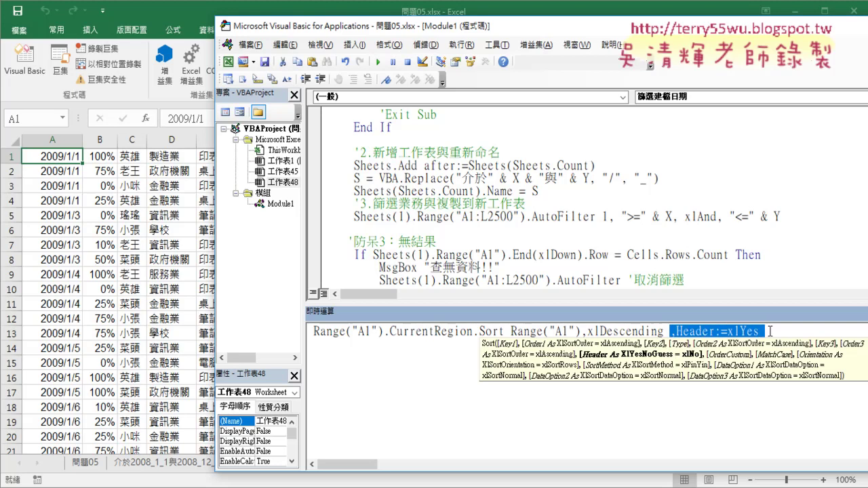
right_click(723, 333)
click(734, 343)
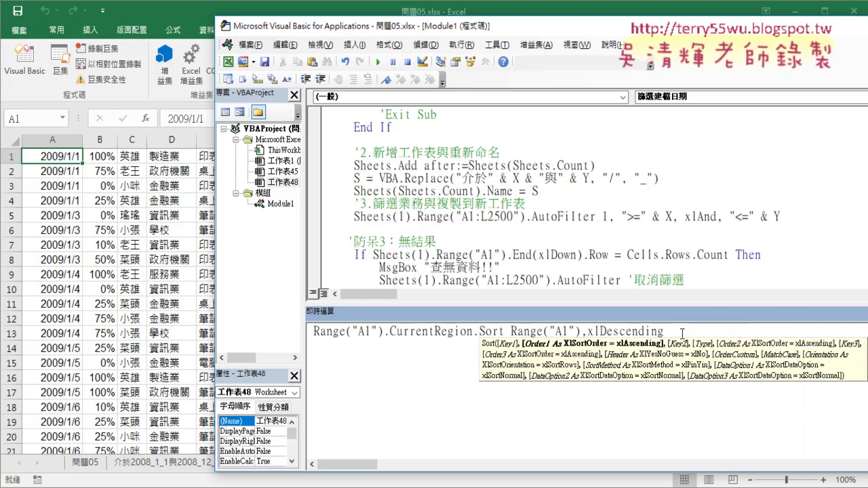
key(Return)
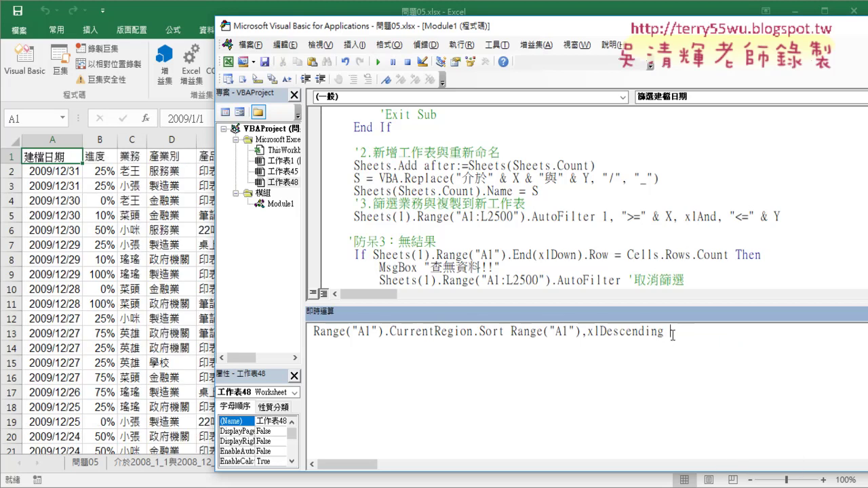
key(ctrl+v)
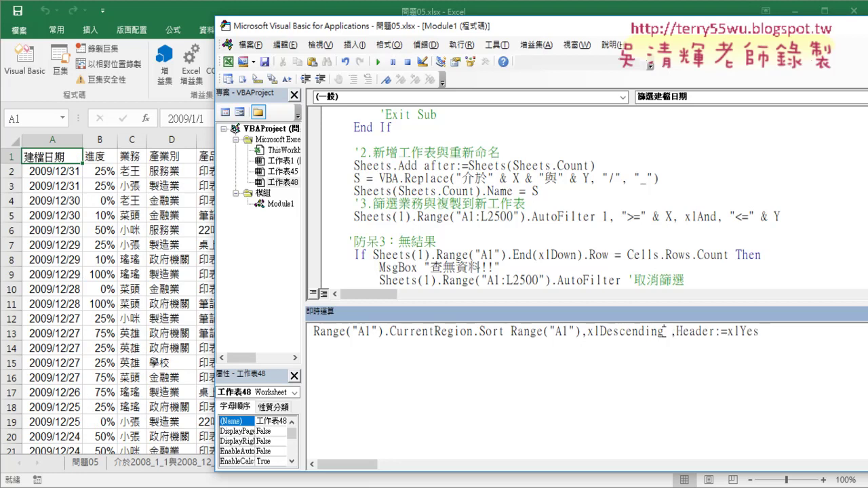
Switch the order back to xlAscending, remove extra spaces, and run the sort keeping the header.
drag(663, 332, 581, 333)
key(Delete)
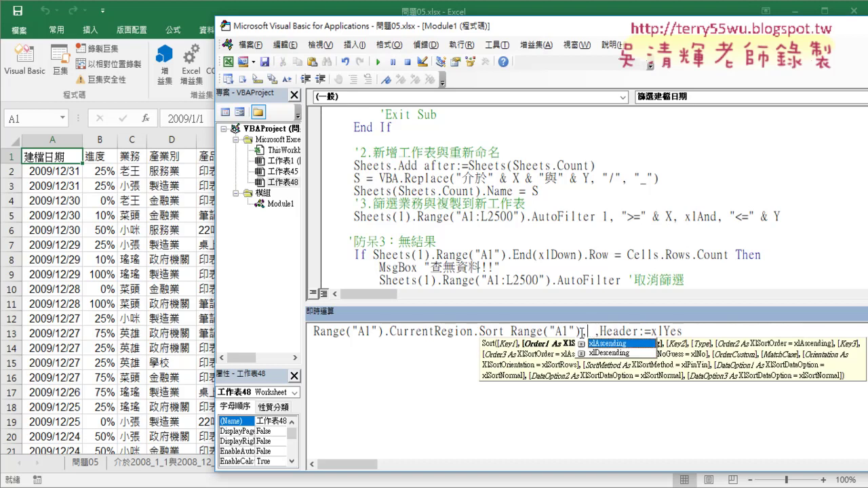
text(,xlAscending)
click(582, 392)
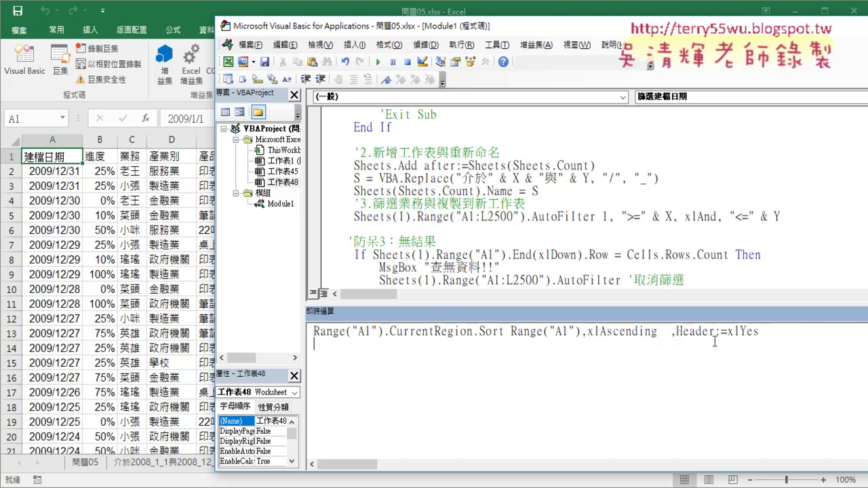
drag(674, 332, 657, 331)
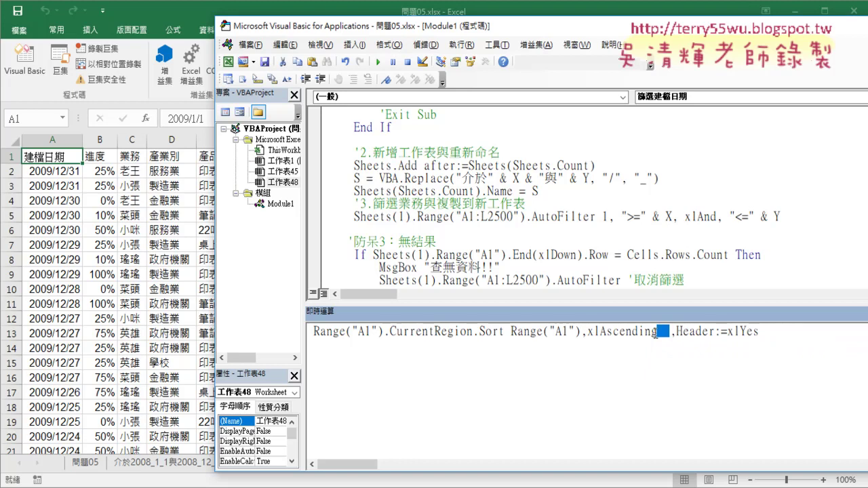
key(Delete)
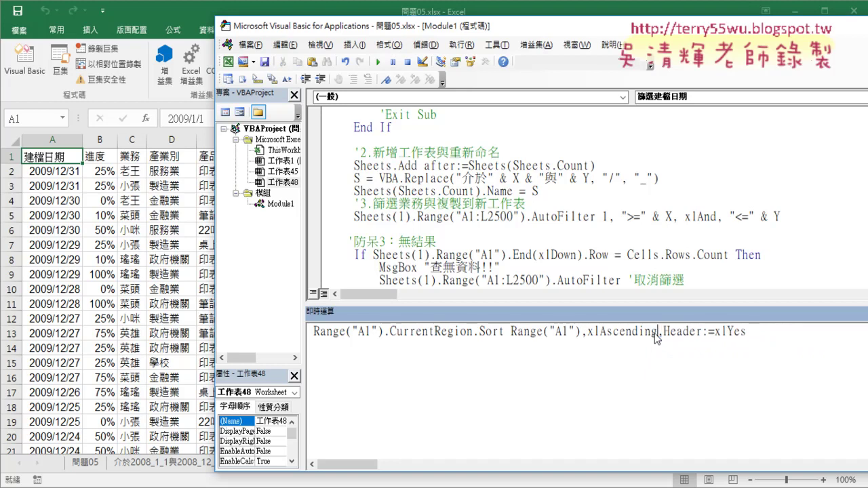
key(Return)
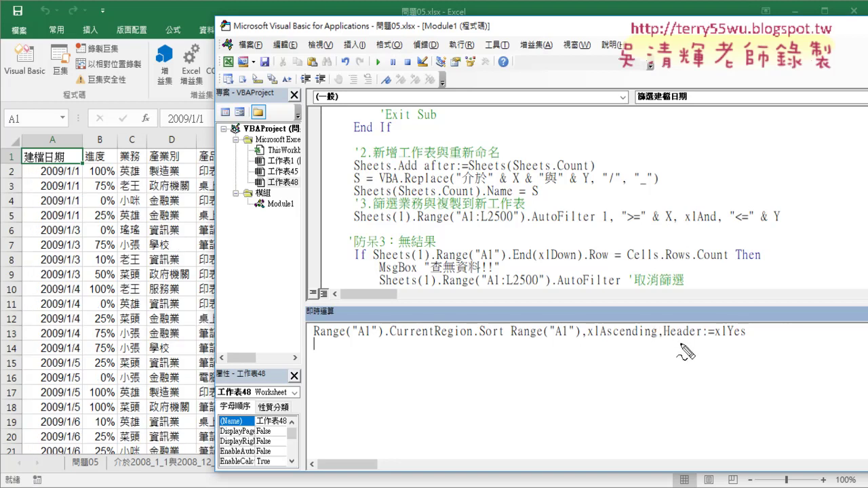
Annotate Header:=xlYes, row 2, Range("A1") and xlAscending with pen underlines, a box and arrow.
drag(746, 342, 662, 342)
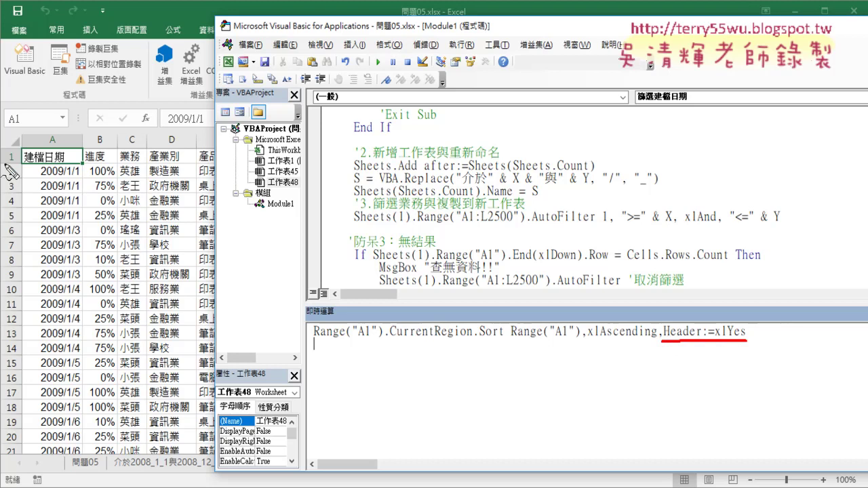
drag(83, 166, 13, 172)
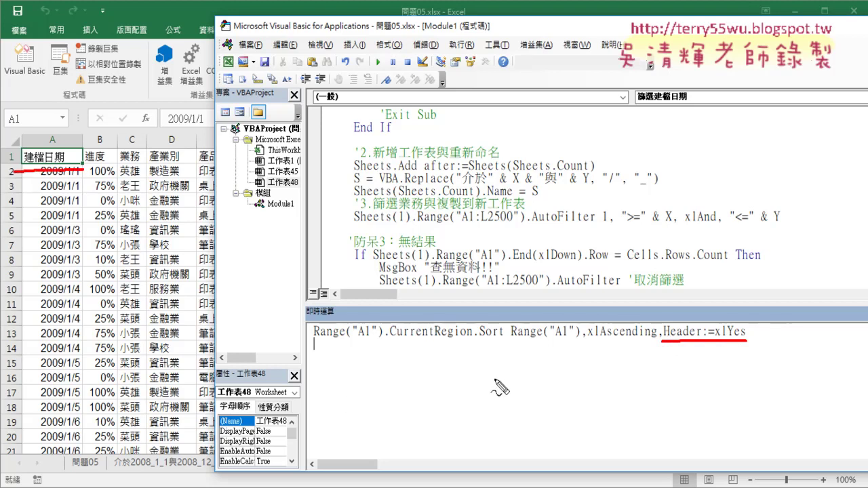
drag(510, 342, 649, 342)
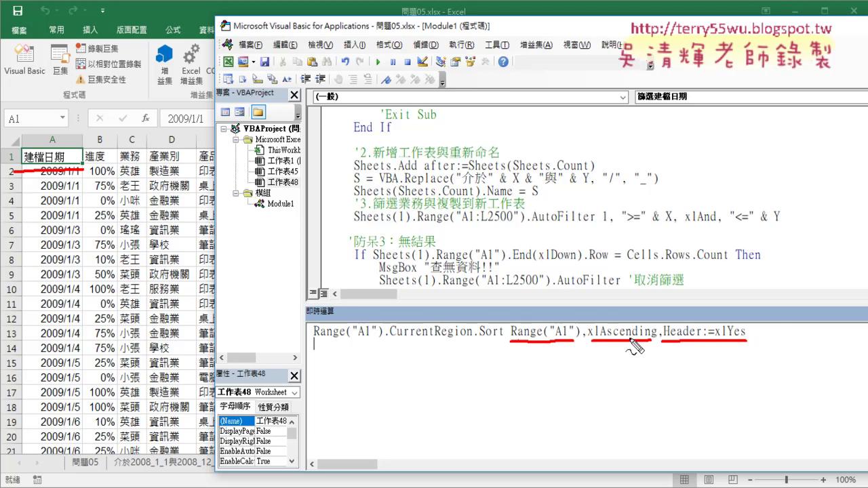
mouse_move(662, 342)
mouse_down()
mouse_move(720, 321)
mouse_move(718, 340)
mouse_up()
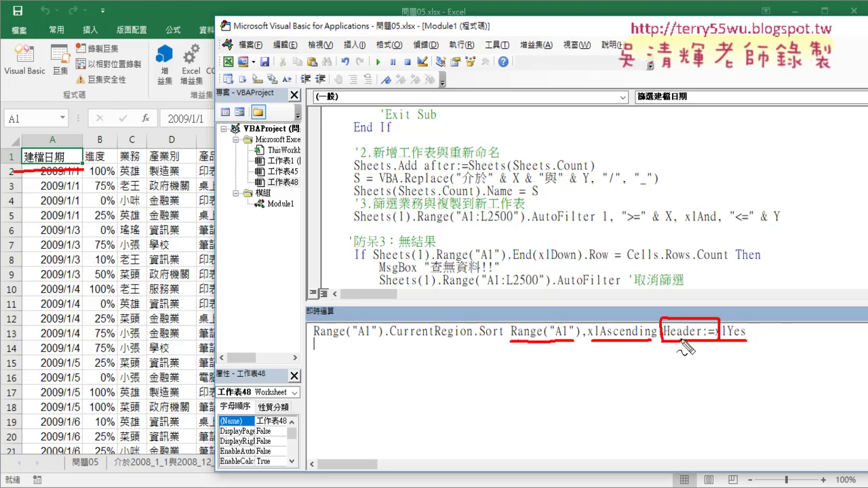
mouse_move(685, 393)
mouse_down()
mouse_move(692, 347)
mouse_move(687, 371)
mouse_move(704, 366)
mouse_up()
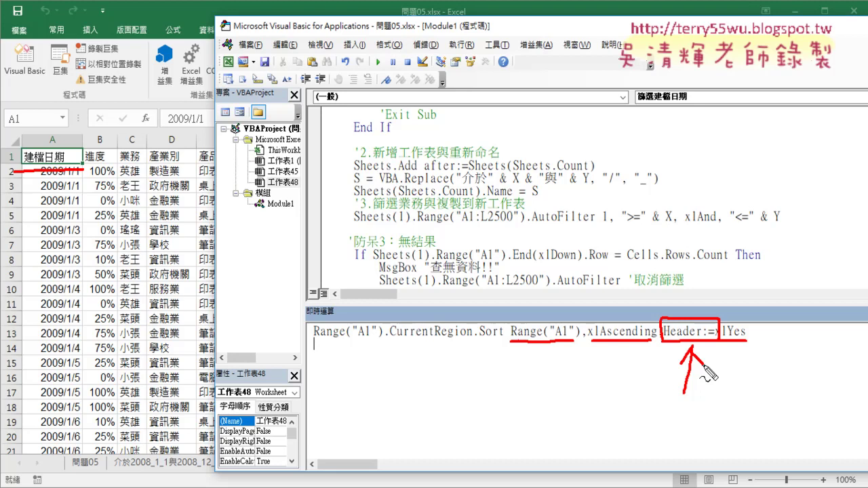
Drop the Header:= label leaving just xlYes, run the line, and dismiss run-time error 1004.
key(Escape)
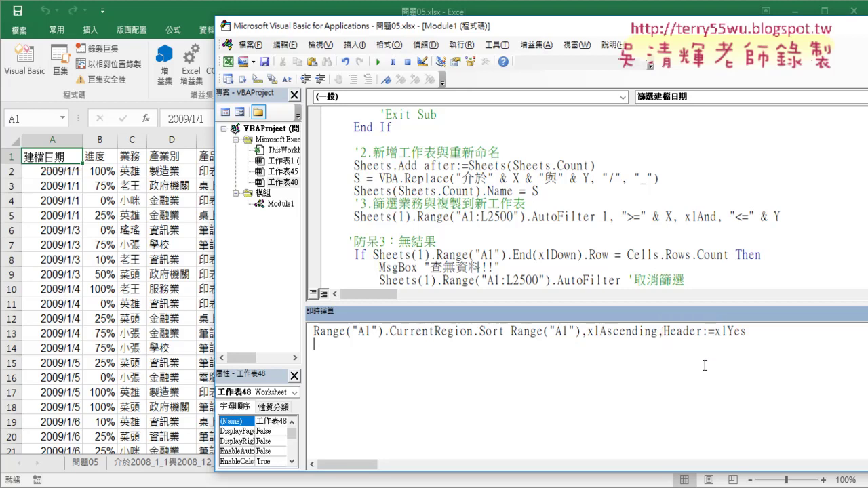
drag(663, 331, 715, 331)
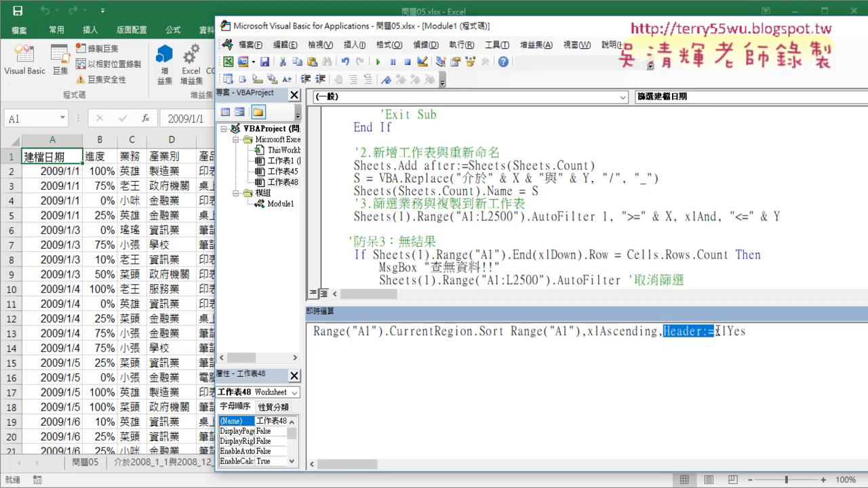
key(Delete)
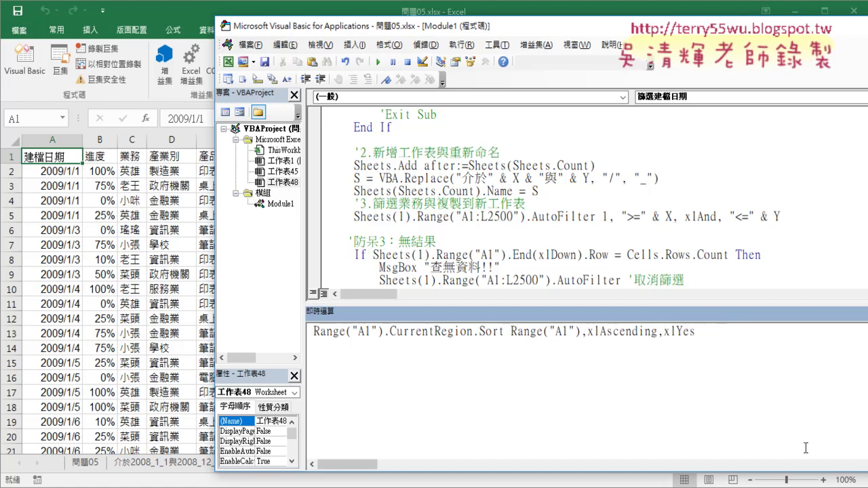
click(711, 339)
key(Return)
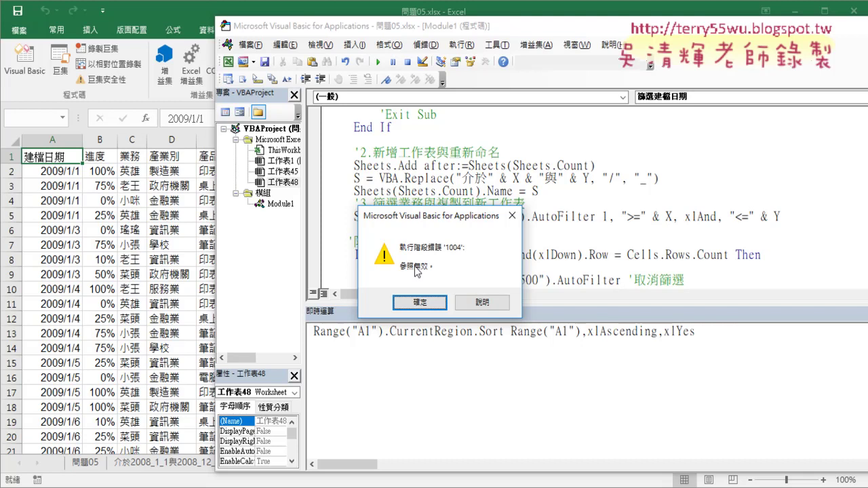
click(419, 303)
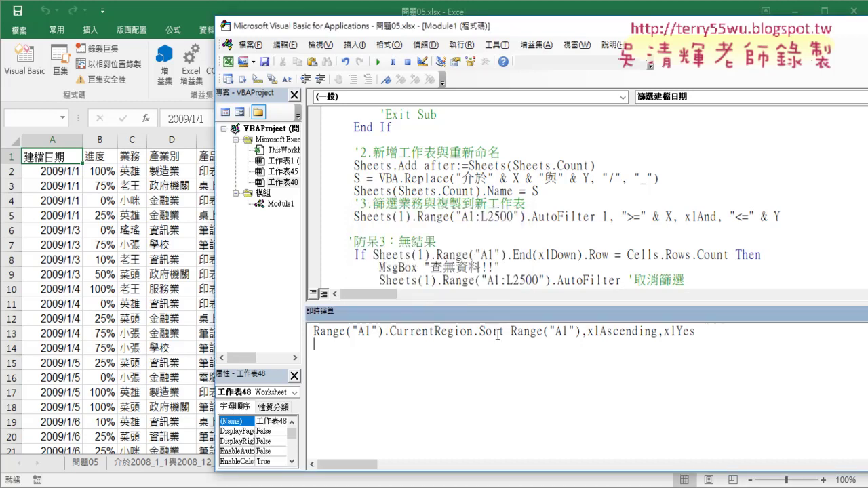
Trim the line to Range("A1").CurrentRegion.Sort and open F1 help for the Sort method.
mouse_move(503, 333)
mouse_down()
mouse_move(678, 343)
mouse_move(713, 331)
mouse_up()
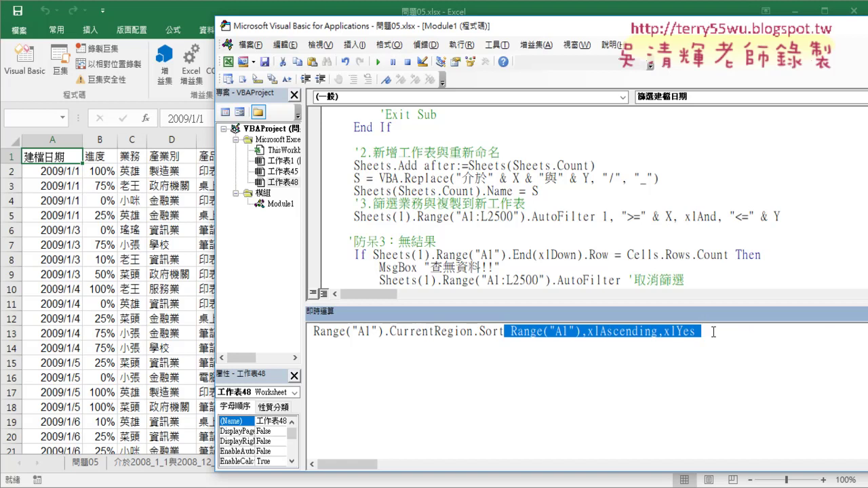
key(Delete)
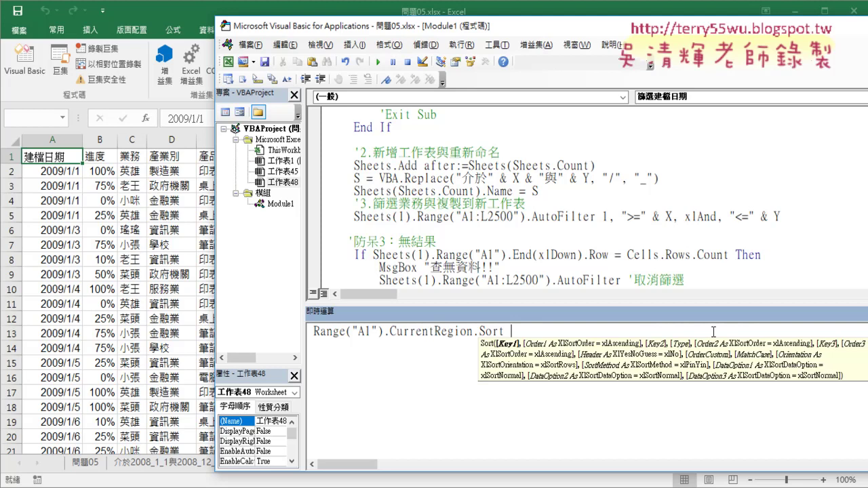
key(Left)
key(Left)
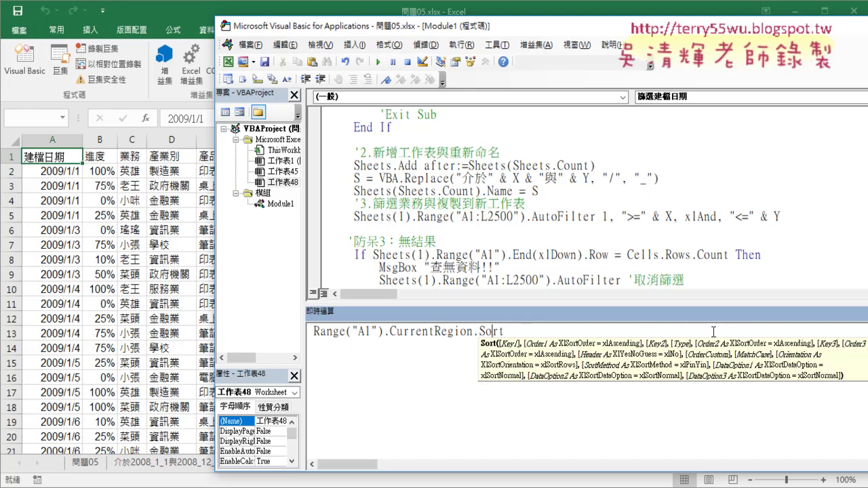
key(F1)
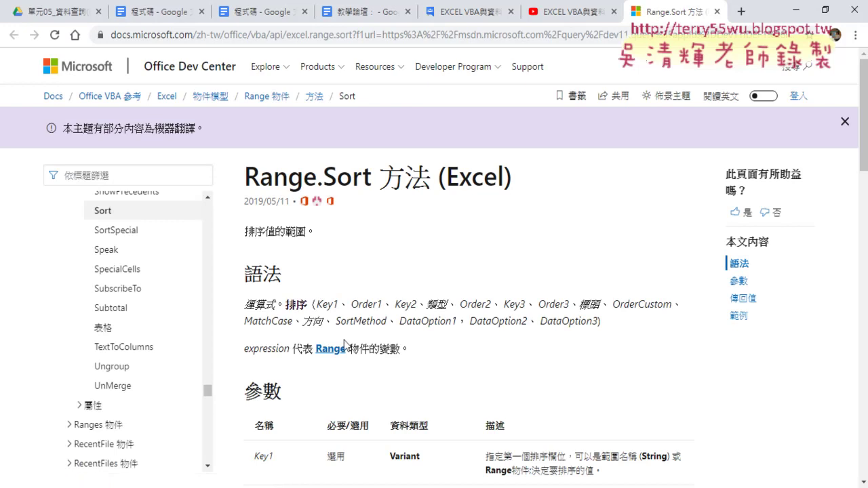
Read down the Range.Sort parameters table, then close the Docs tab.
scroll(506, 318, down, 3)
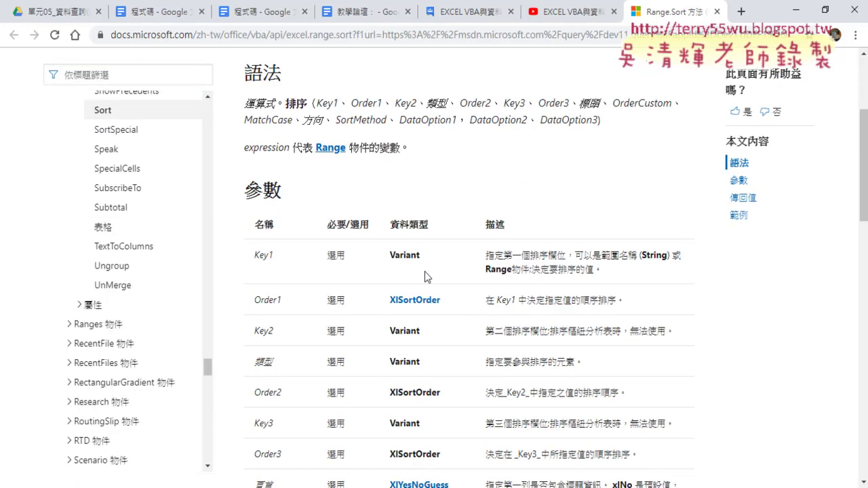
scroll(419, 324, down, 1)
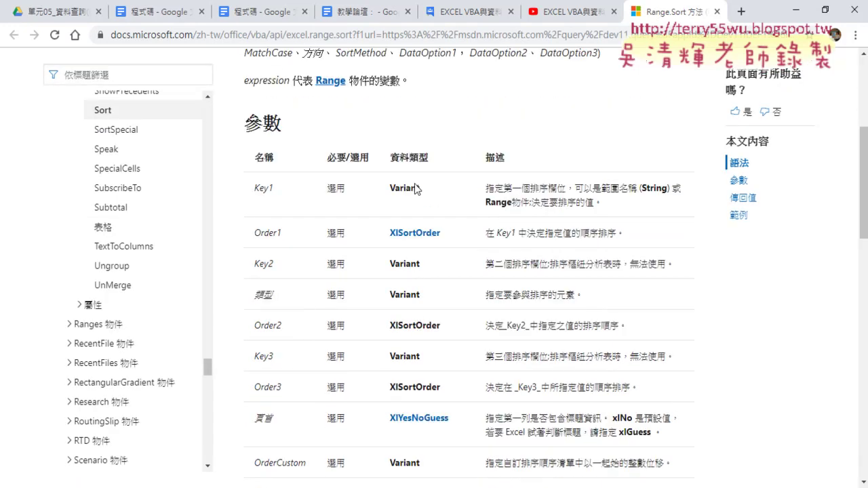
scroll(402, 261, down, 1)
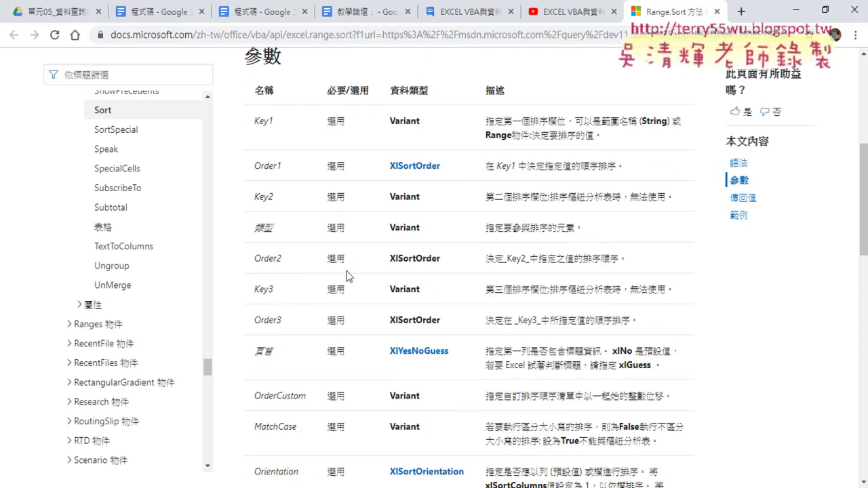
scroll(345, 275, down, 3)
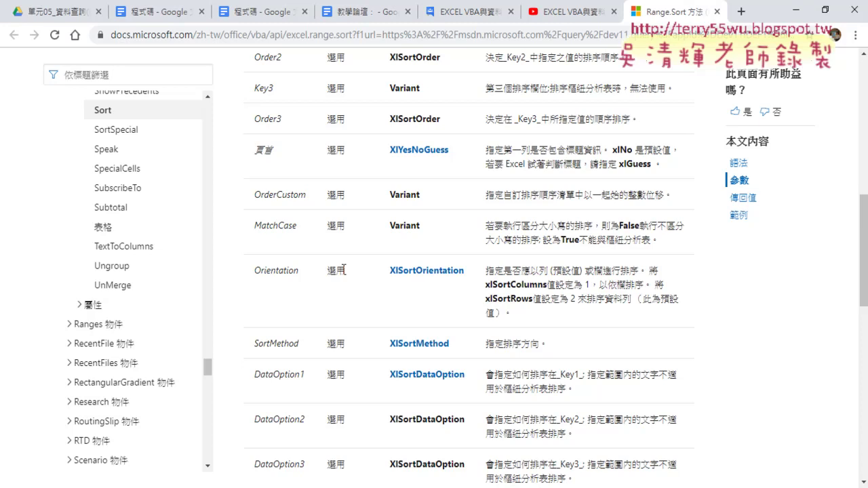
scroll(373, 266, down, 1)
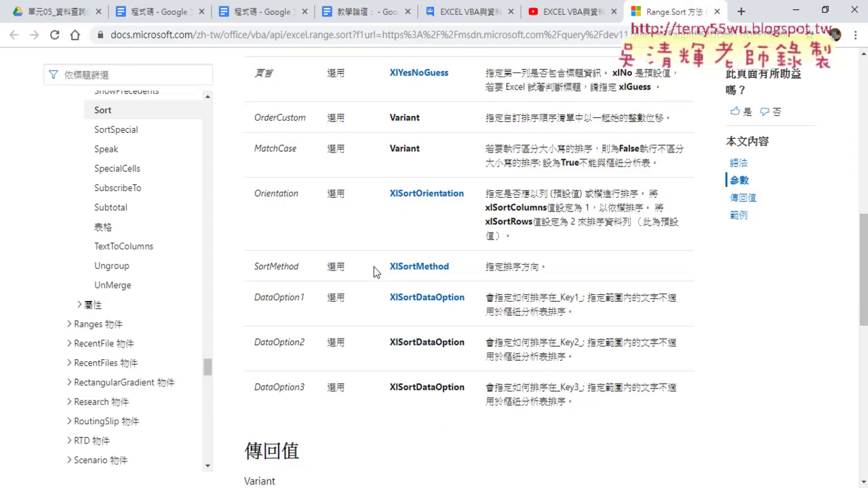
scroll(373, 266, down, 2)
click(717, 12)
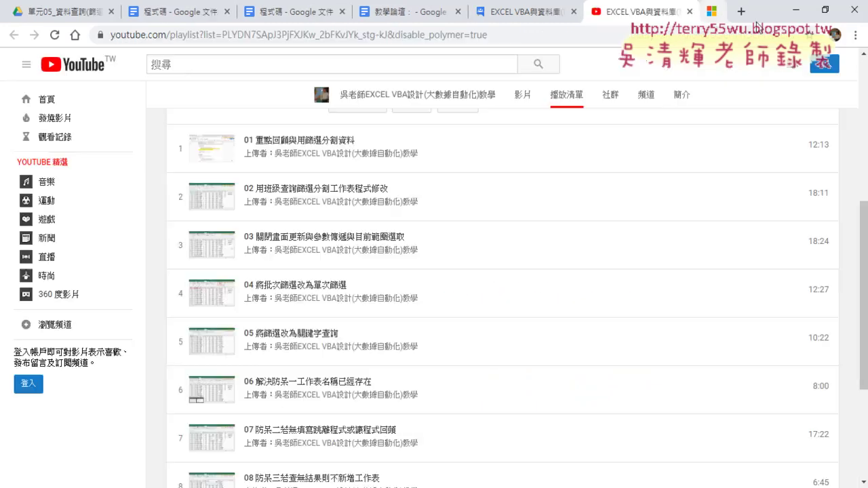
Glance at the 程式碼 Google Docs code notes, then bring the VBA editor back to the front.
click(795, 11)
key(alt+Tab)
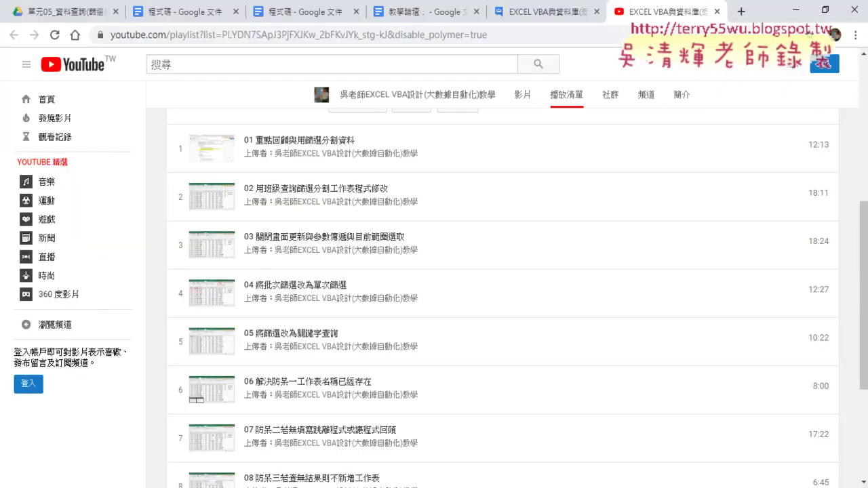
click(209, 10)
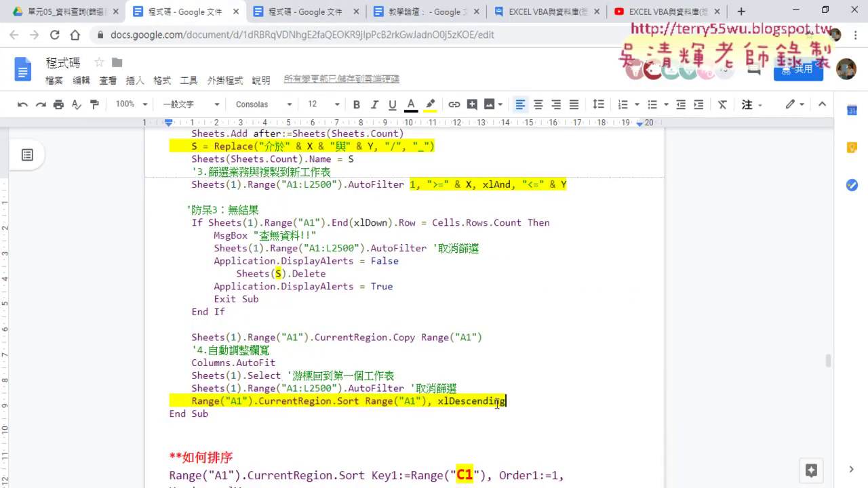
mouse_move(203, 485)
click(239, 444)
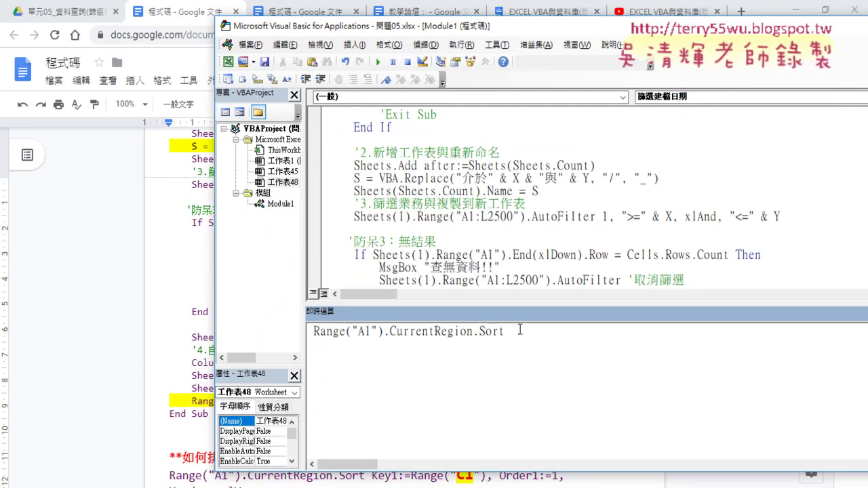
Extend Module1's Sort line with ,xlAscending and Header:=xlYes.
key(F7)
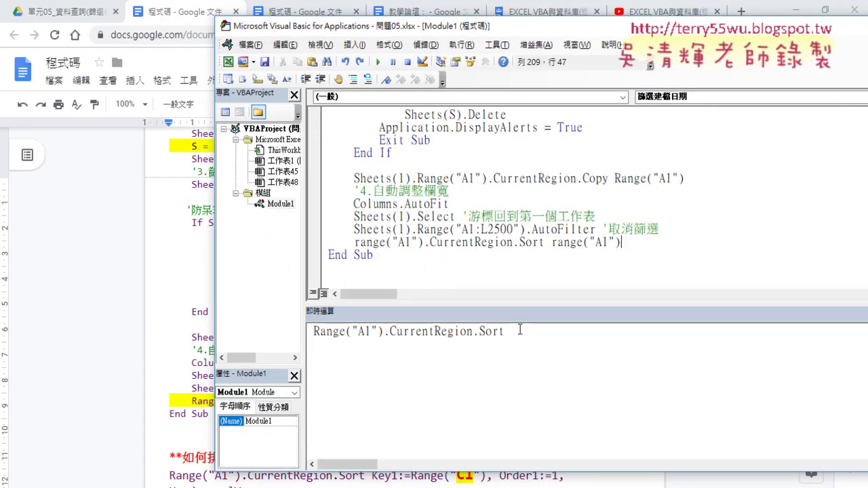
text(,)
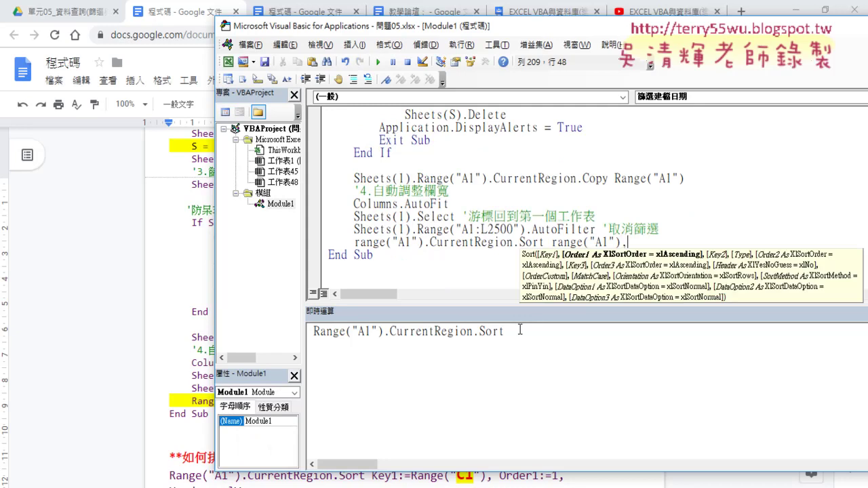
text(xlAscending )
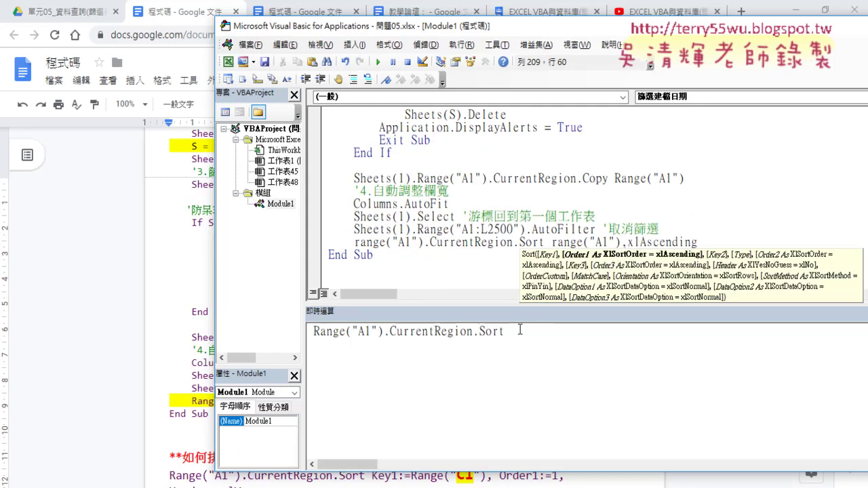
text(,)
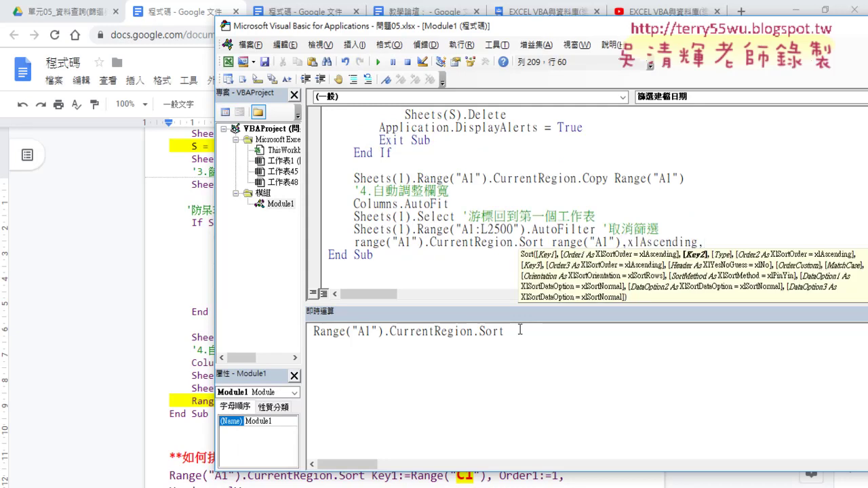
text(Hea)
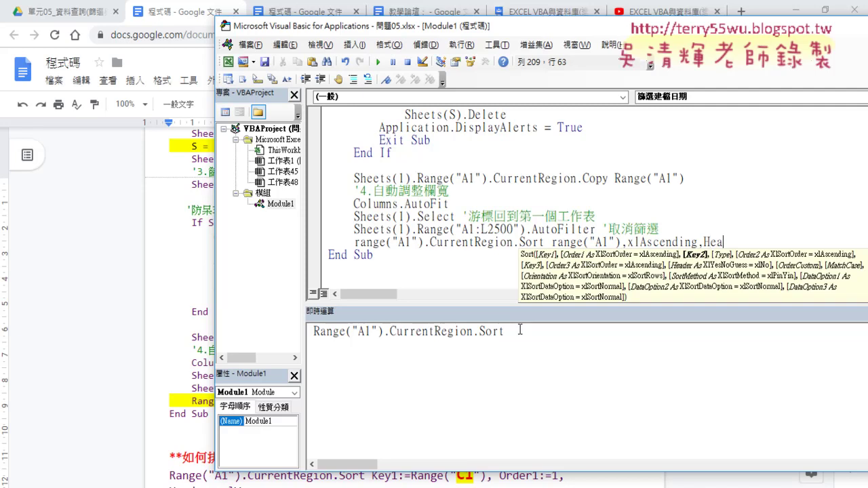
key(BackSpace)
key(BackSpace)
key(BackSpace)
text(he)
text(ader)
text(:=)
key(Down)
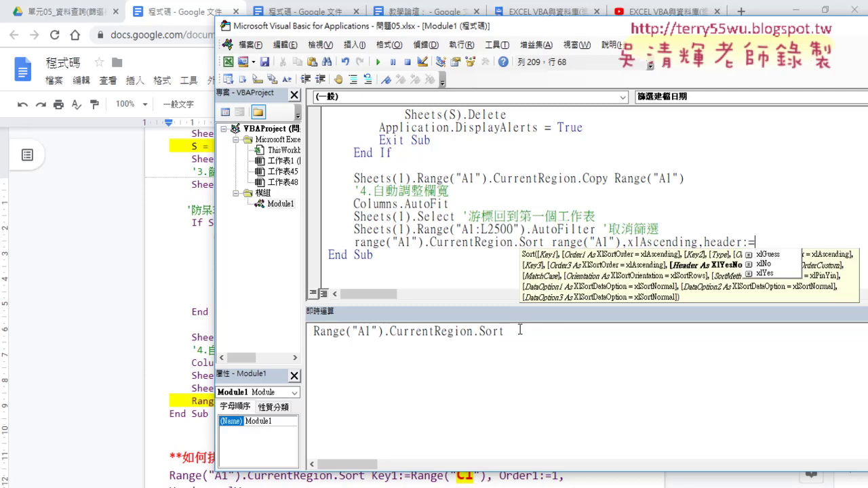
key(Down)
key(Tab)
key(Down)
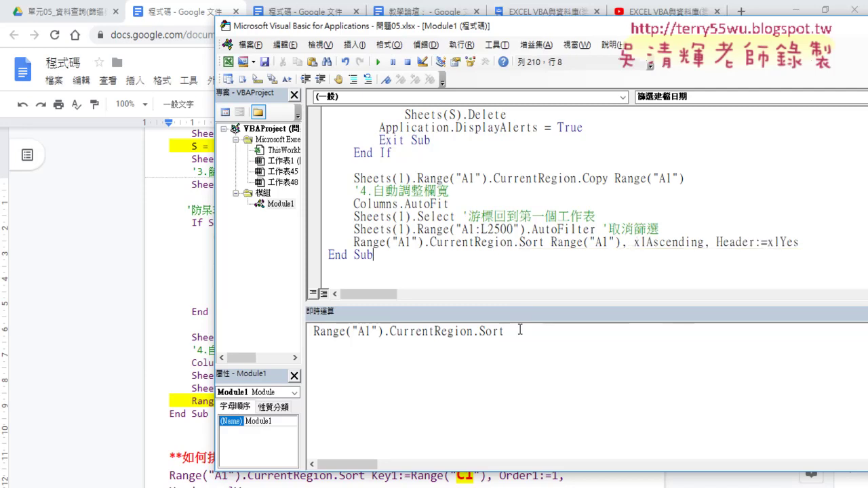
Copy Header:=xlYes and place the cursor after xlDescending in the Google Docs code notes.
drag(798, 242, 704, 242)
right_click(716, 244)
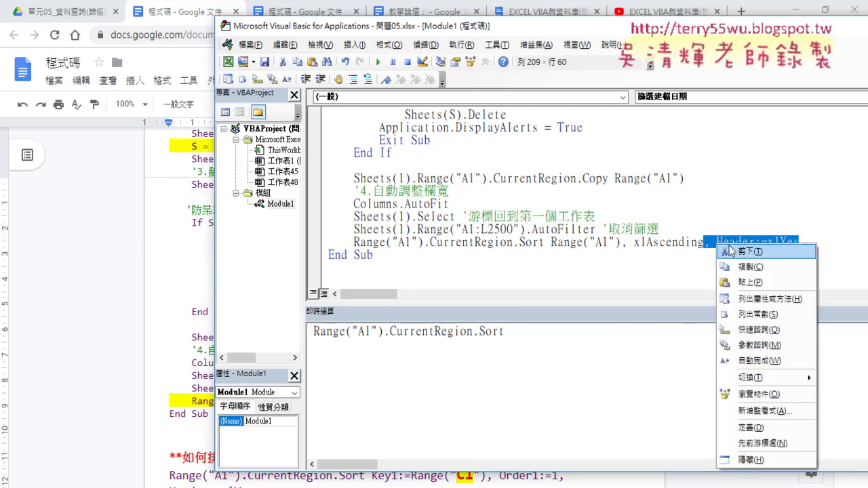
click(742, 264)
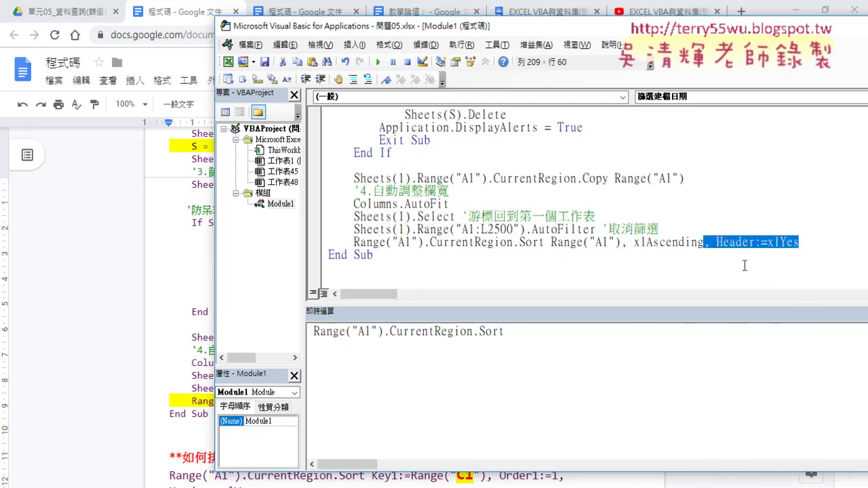
click(163, 311)
click(526, 399)
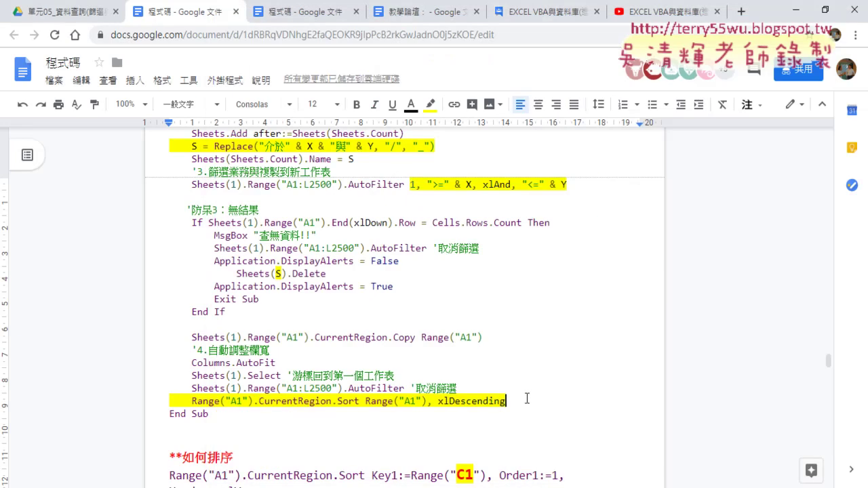